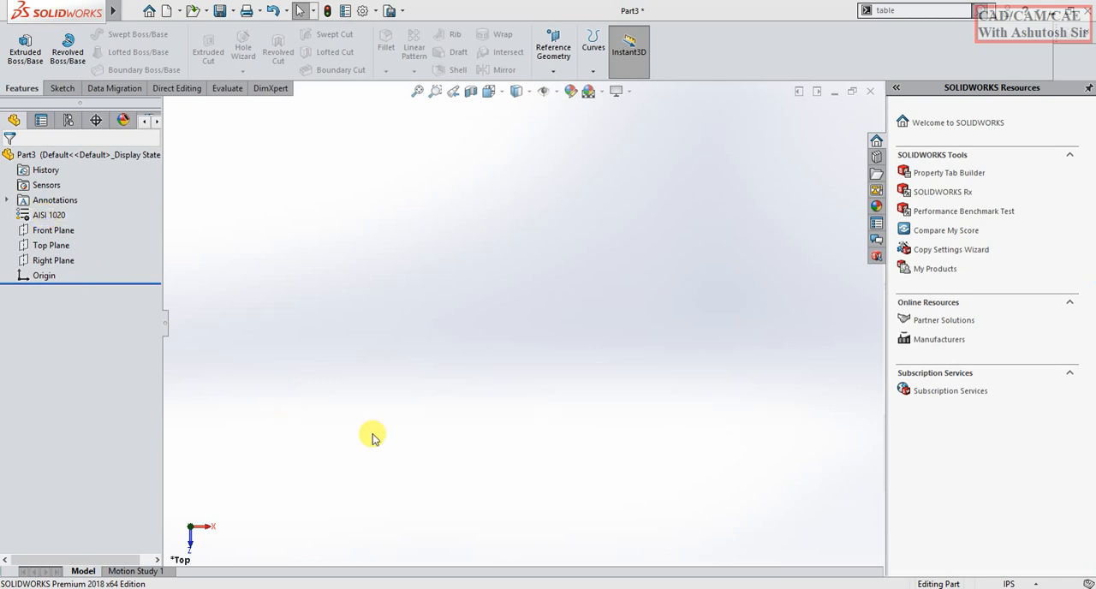
Check the document's unit system and start a sketch on the Front Plane.
left_click(1026, 584)
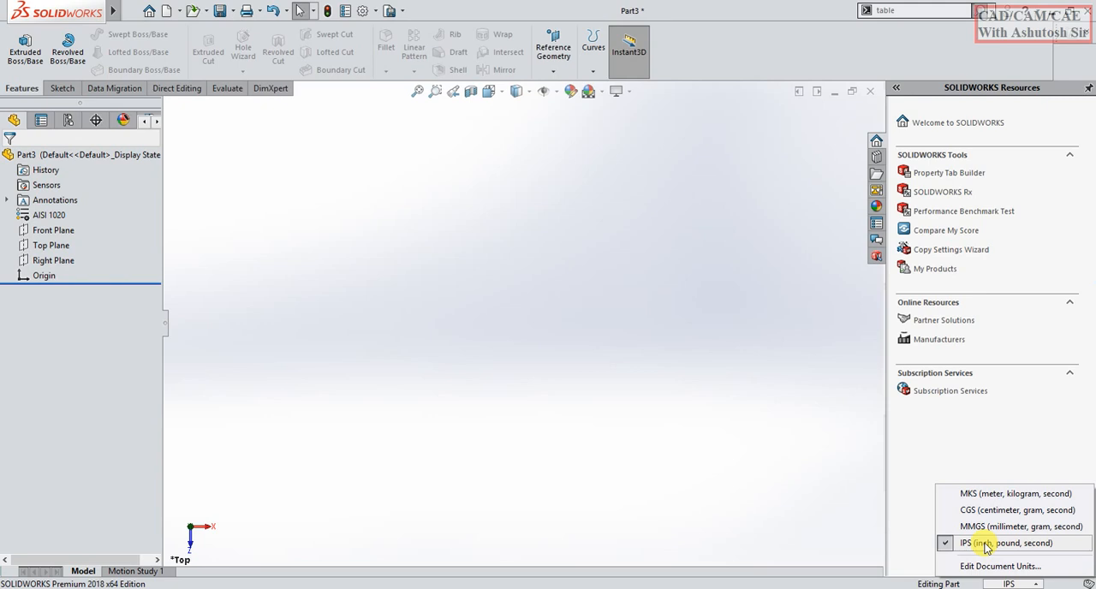
left_click(492, 408)
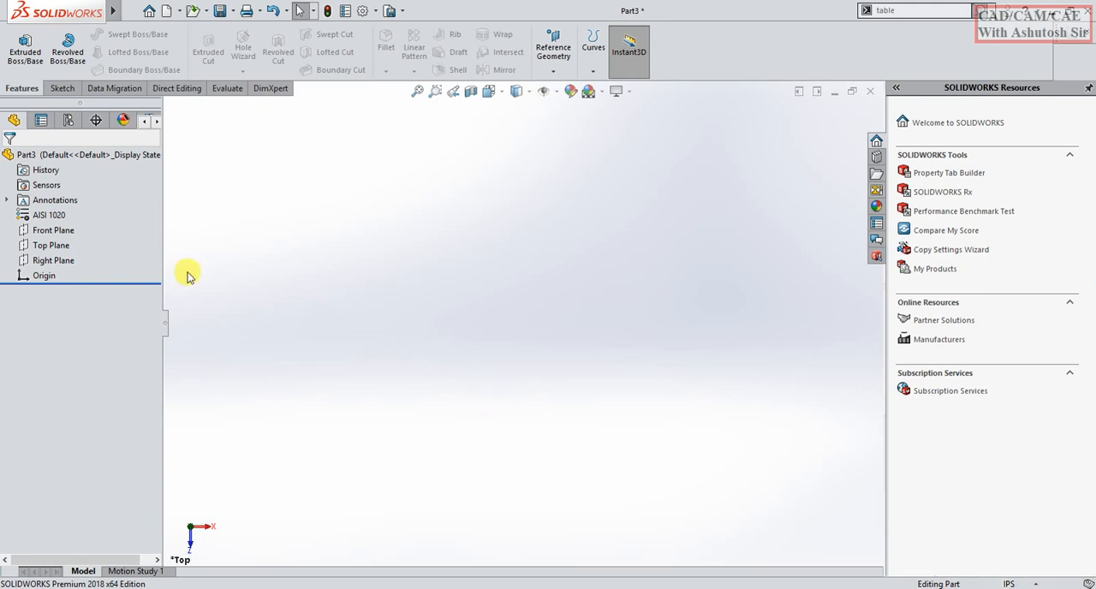
left_click(57, 232)
left_click(67, 209)
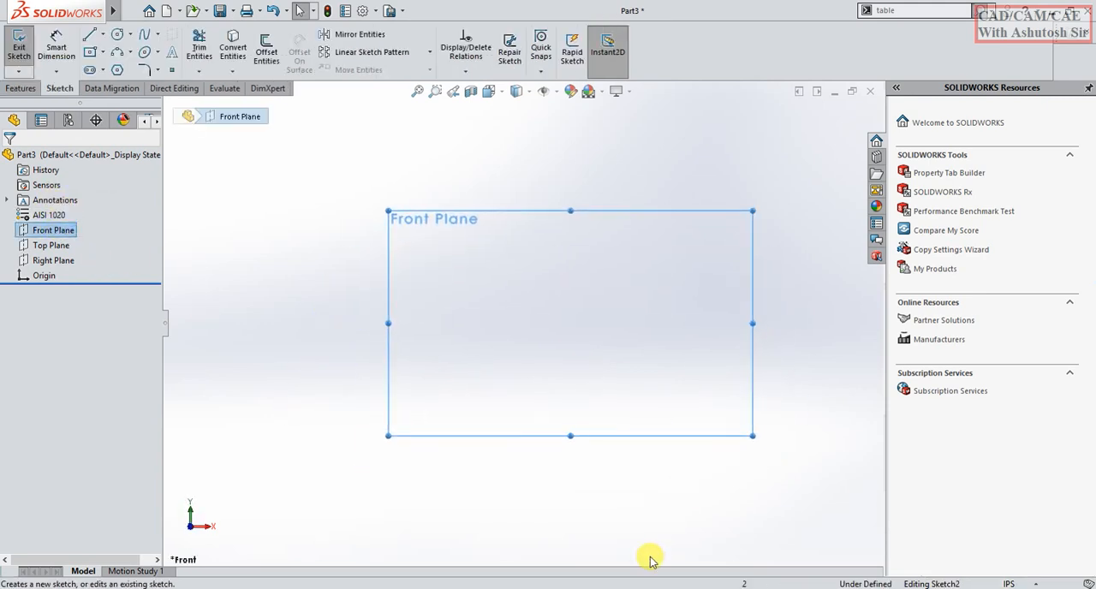
Sketch a closed stepped profile with lines, starting with a vertical about 3.01 in up from the origin and a top edge about 0.91 in wide.
left_click(89, 34)
mouse_move(522, 323)
left_mouse_down()
mouse_move(543, 147)
mouse_move(514, 151)
mouse_move(521, 166)
left_mouse_up()
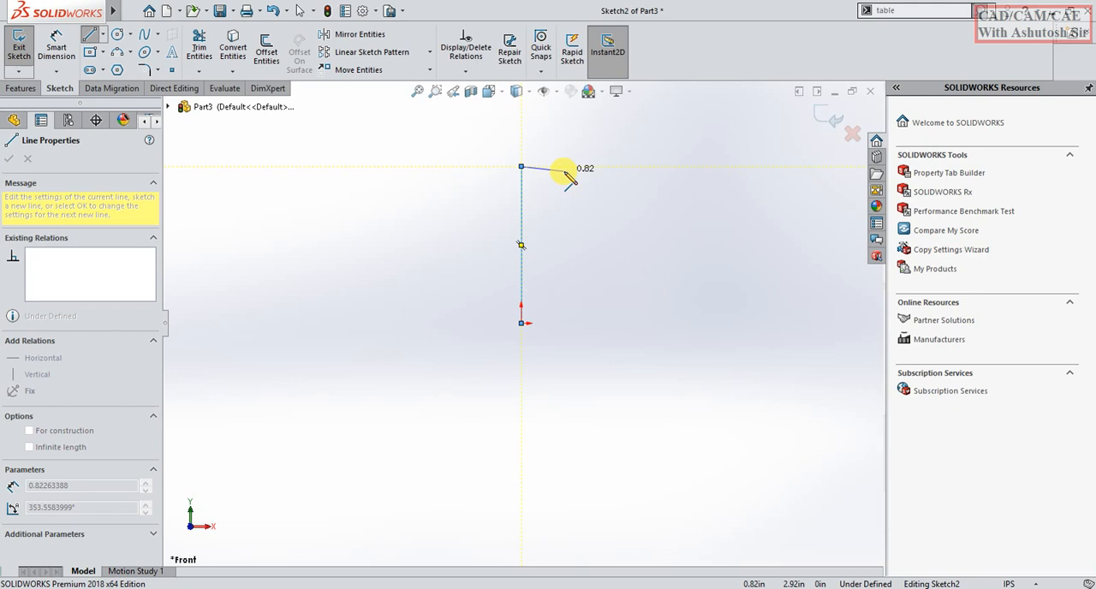
left_click(568, 167)
left_click(569, 201)
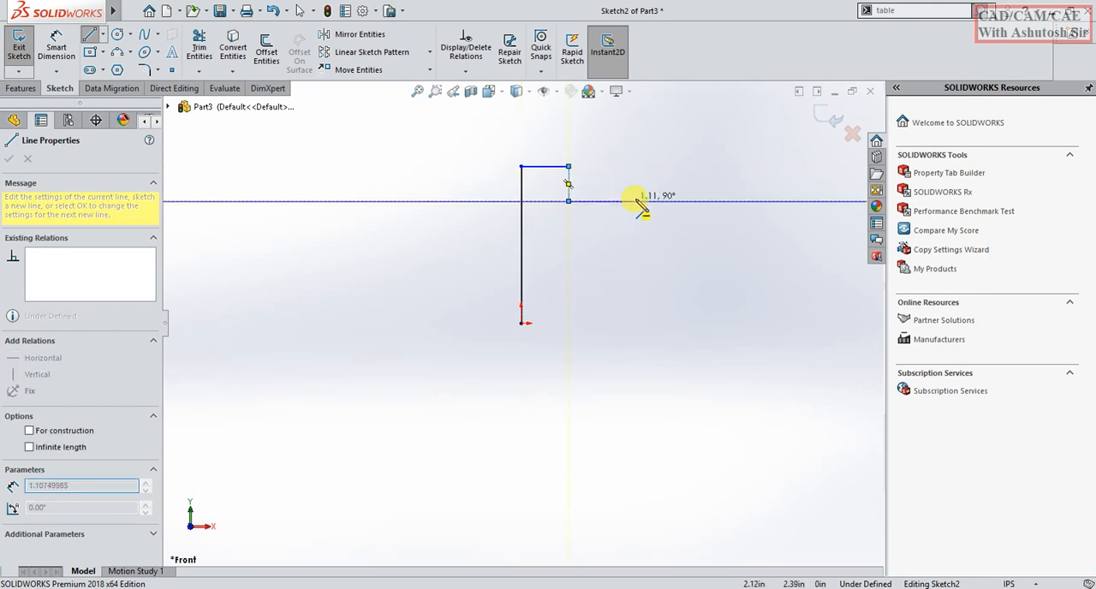
left_click(636, 202)
left_click(637, 250)
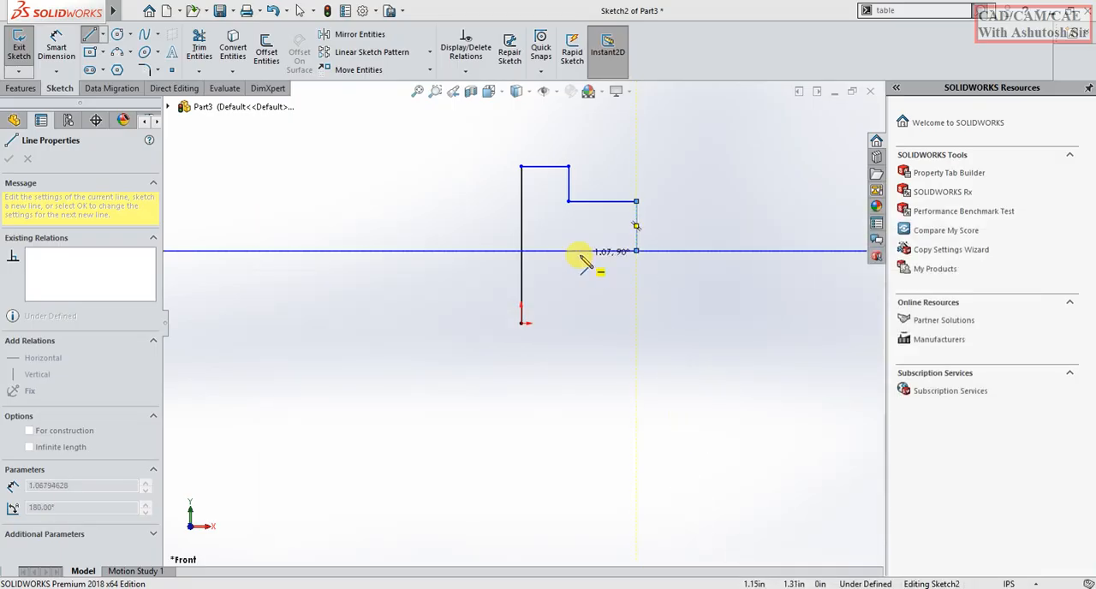
left_click(573, 250)
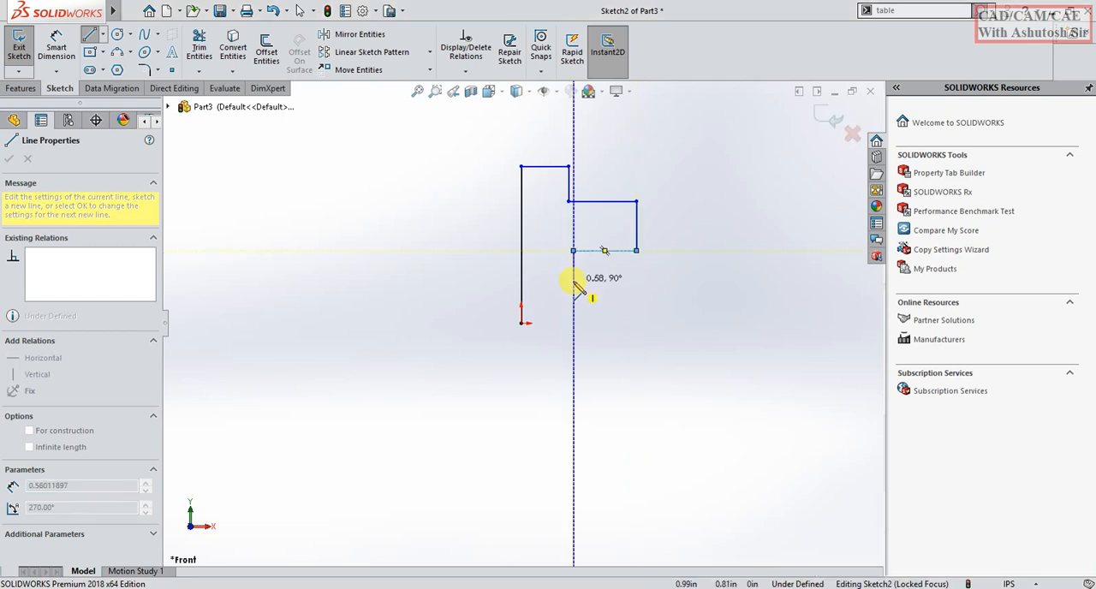
left_click(520, 280)
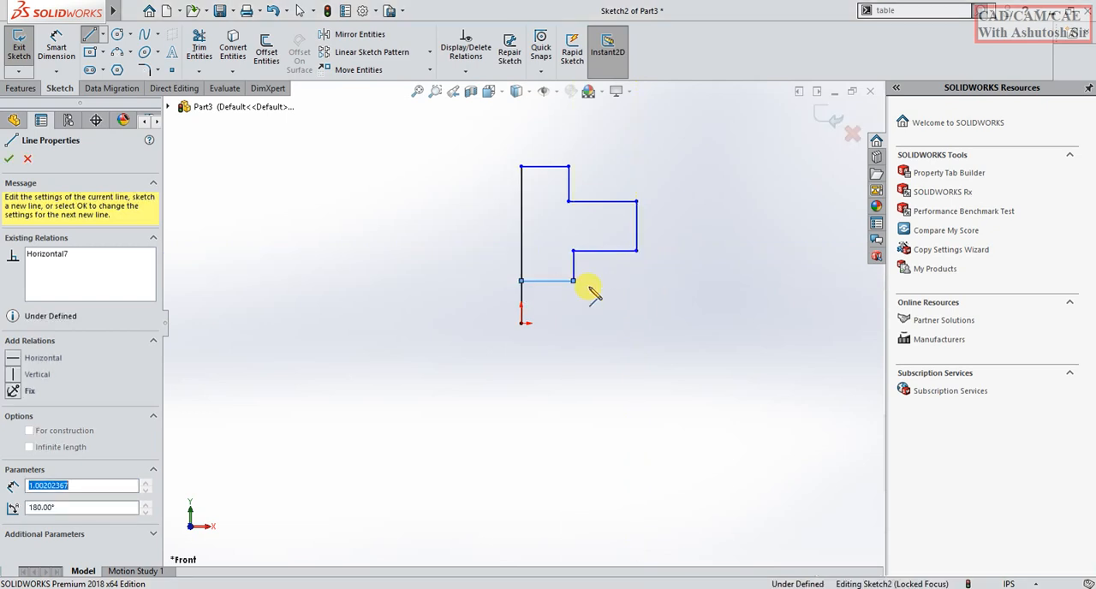
key("Escape")
Dimension the height from the origin to the profile's top line as 1 in.
scroll(595, 201, "down", 2)
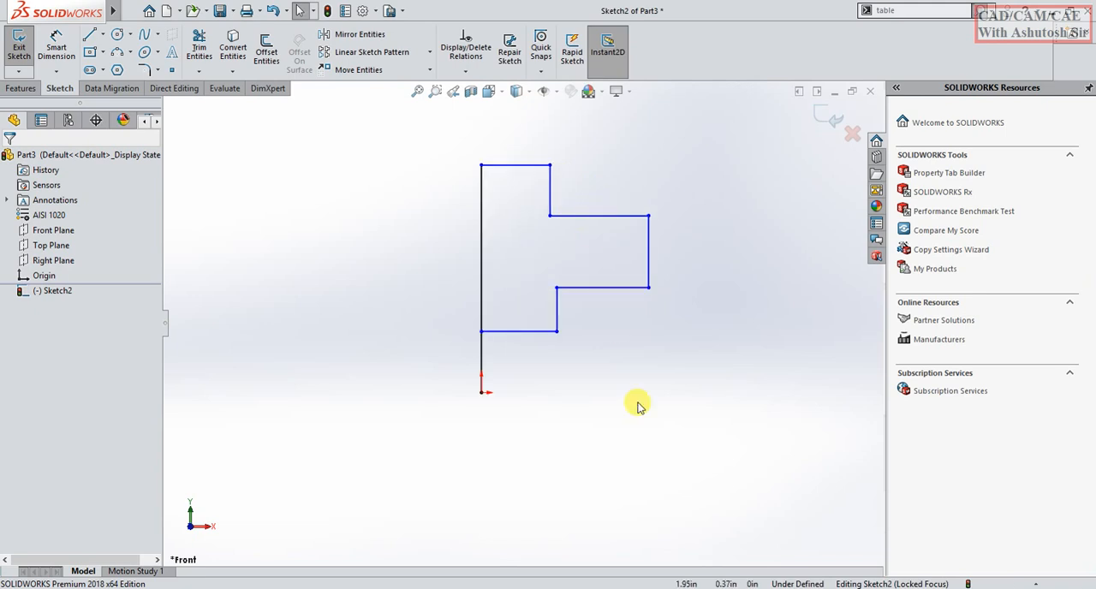
right_click_drag(693, 478, 689, 134)
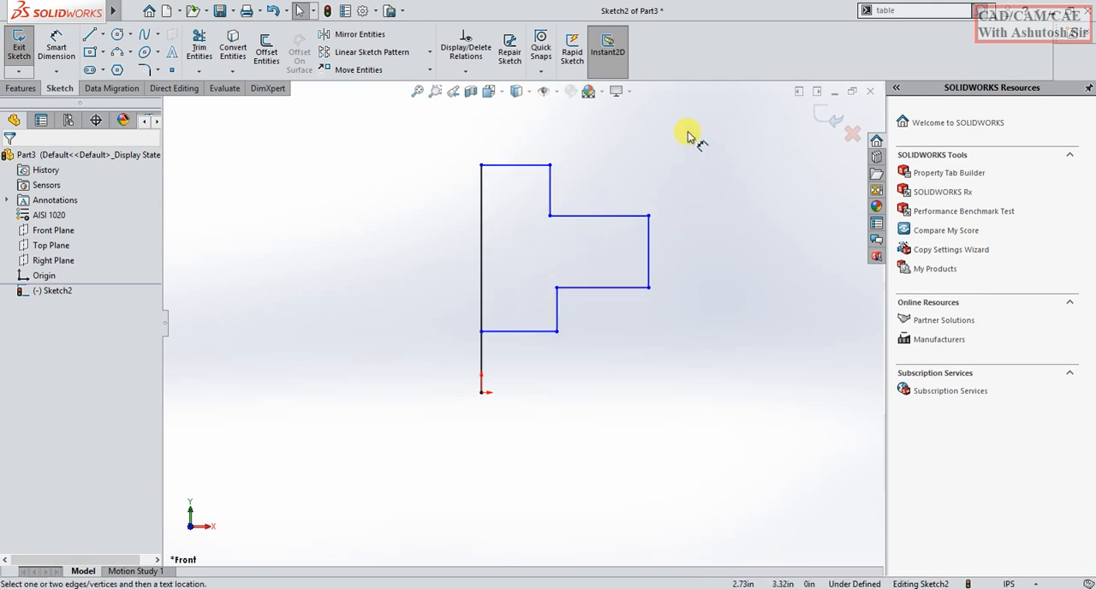
left_click(520, 167)
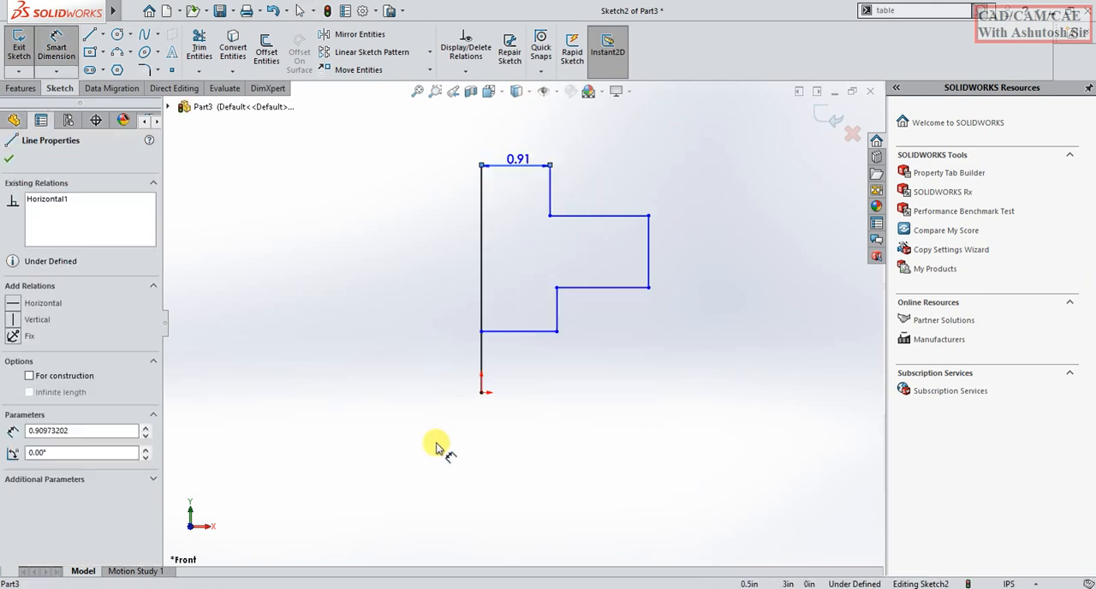
left_click(482, 393)
left_click(352, 313)
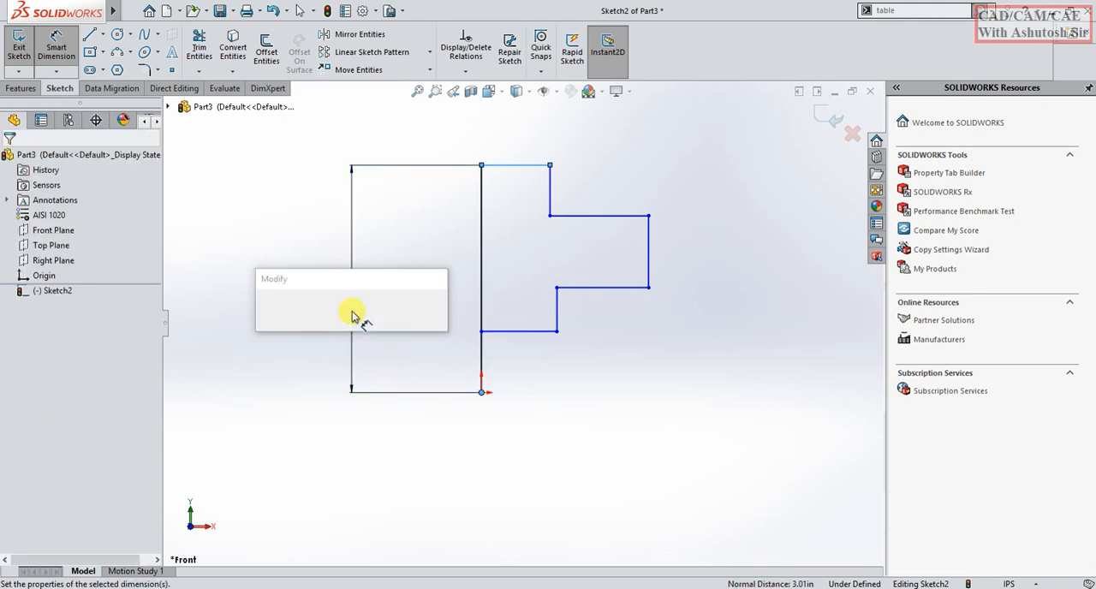
type("1.00in")
key("Return")
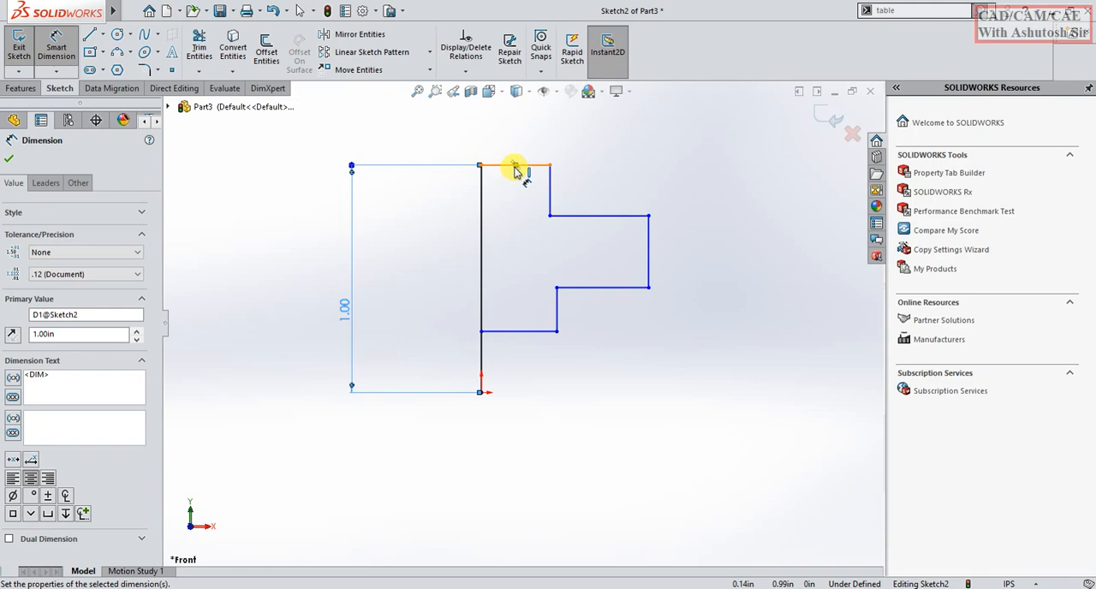
Consult the shaft cap drawing in the PDF and dimension the profile's overall width between its outermost vertical lines as 0.625 in.
key("alt+Tab")
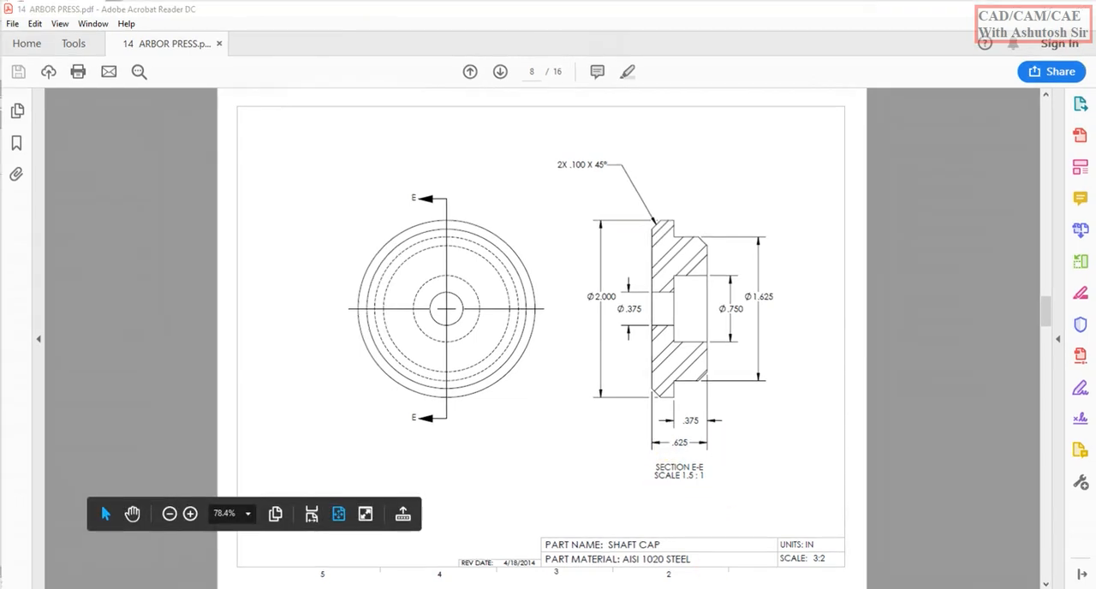
key("alt+Tab")
left_click(484, 310)
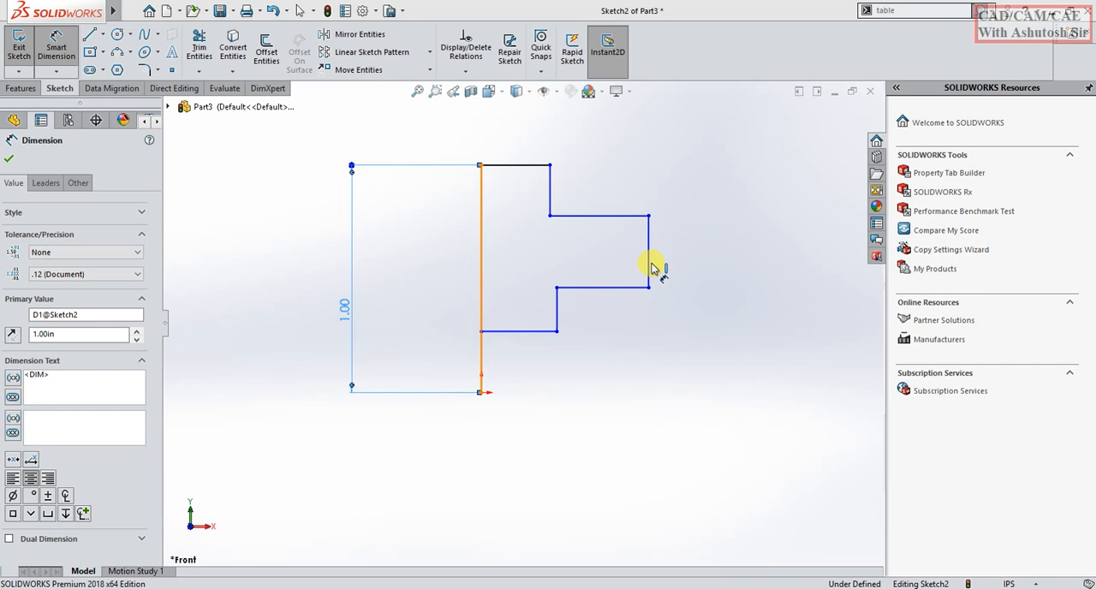
left_click(650, 262)
left_click(621, 454)
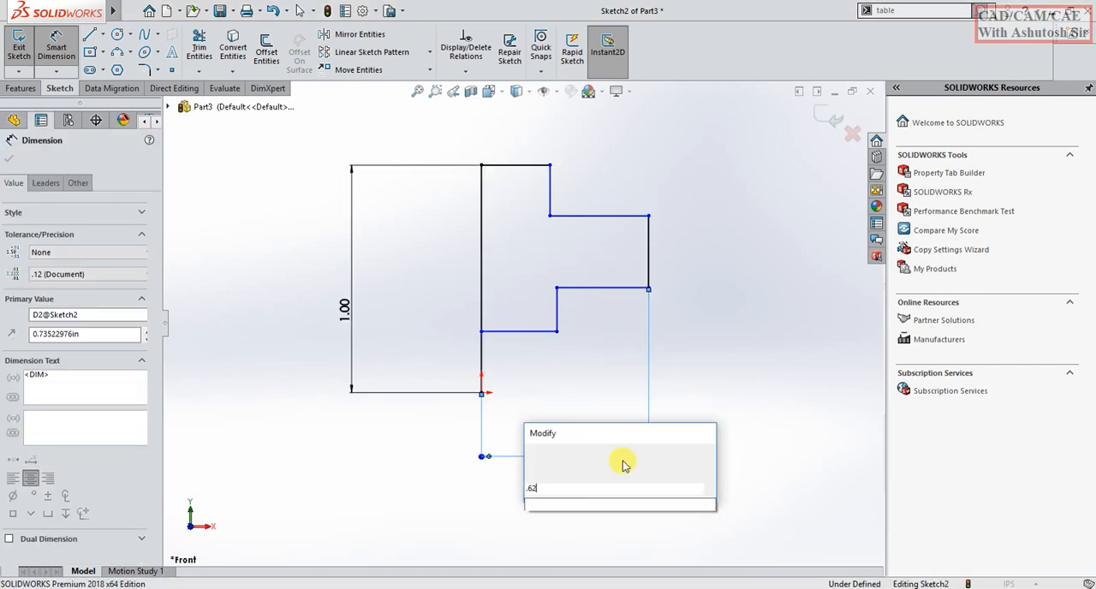
key("Return")
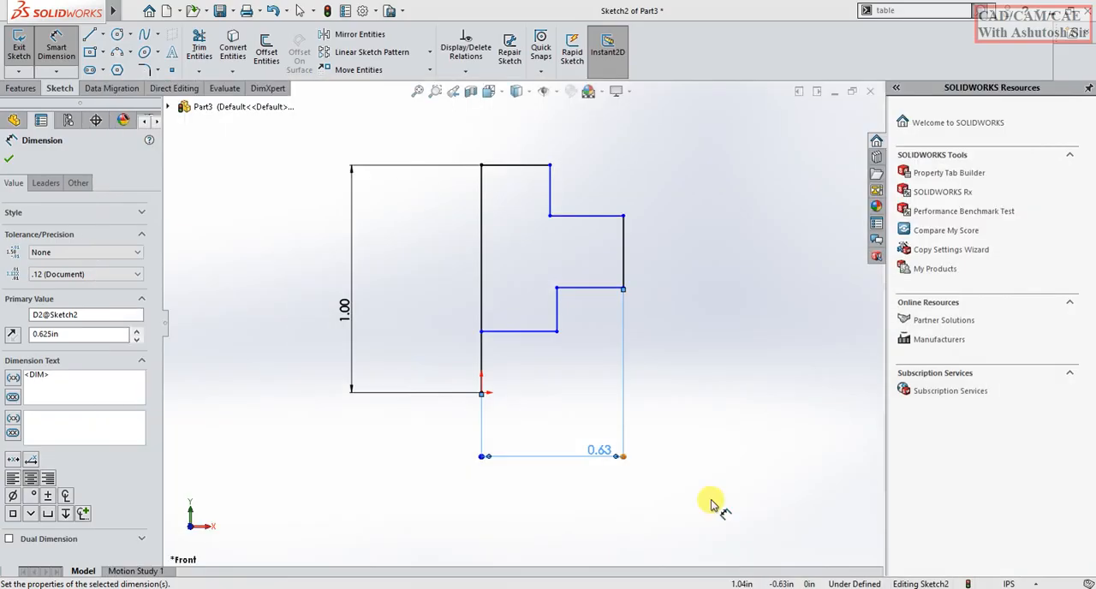
Dimension the horizontal distance between the lower step's short vertical line and the outer right vertical line as 0.375 in.
left_click(622, 288)
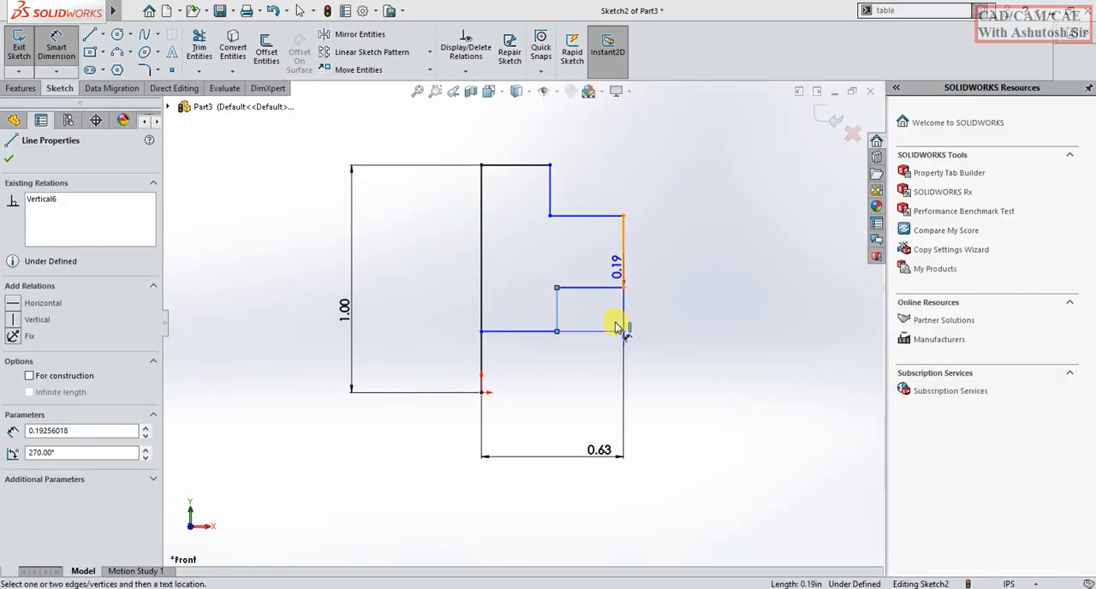
left_click(597, 383)
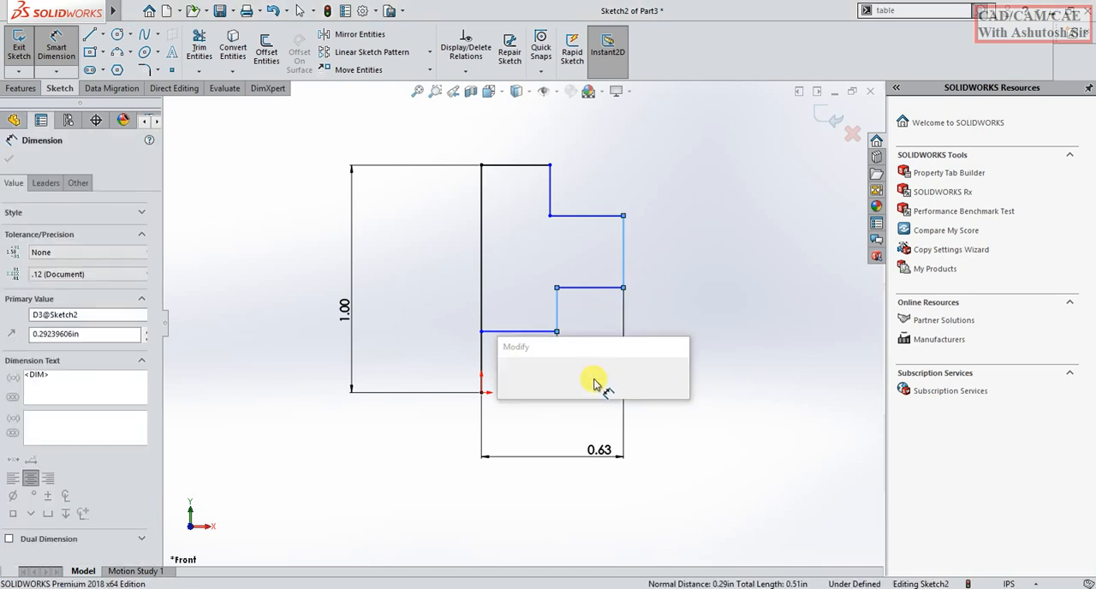
key("Return")
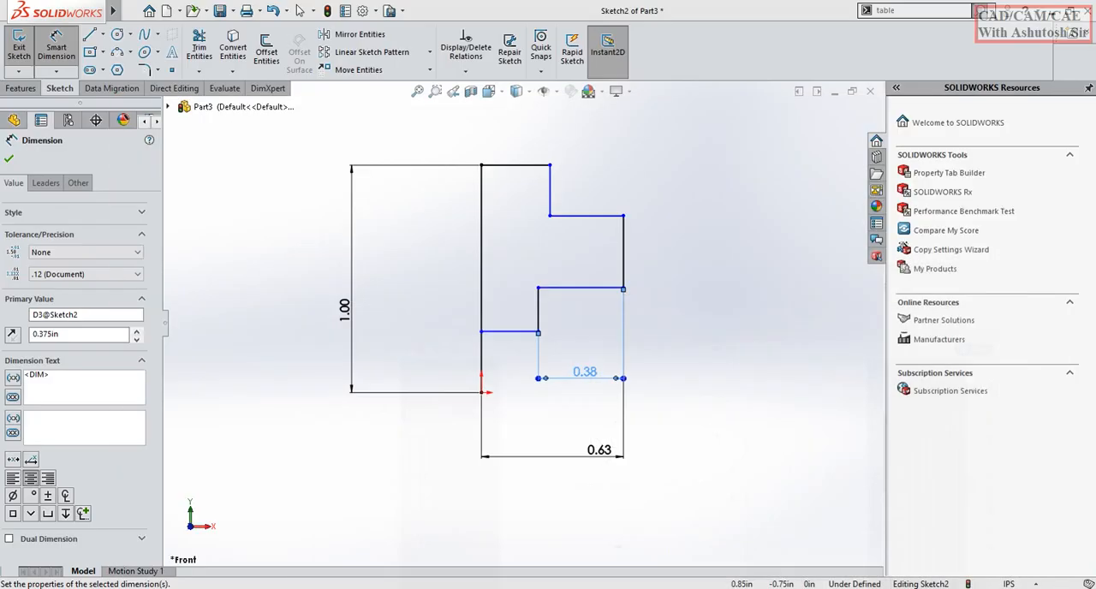
Dimension the vertical distance from the origin to the profile's lowest horizontal line as 0.1875 in.
left_click(500, 334)
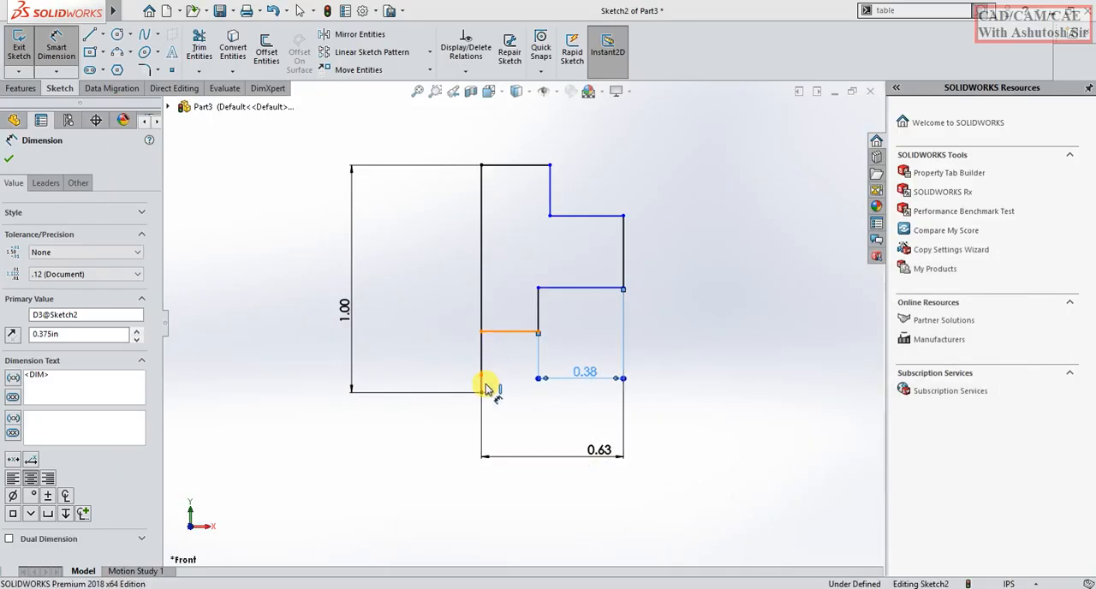
left_click(481, 392)
left_click(423, 356)
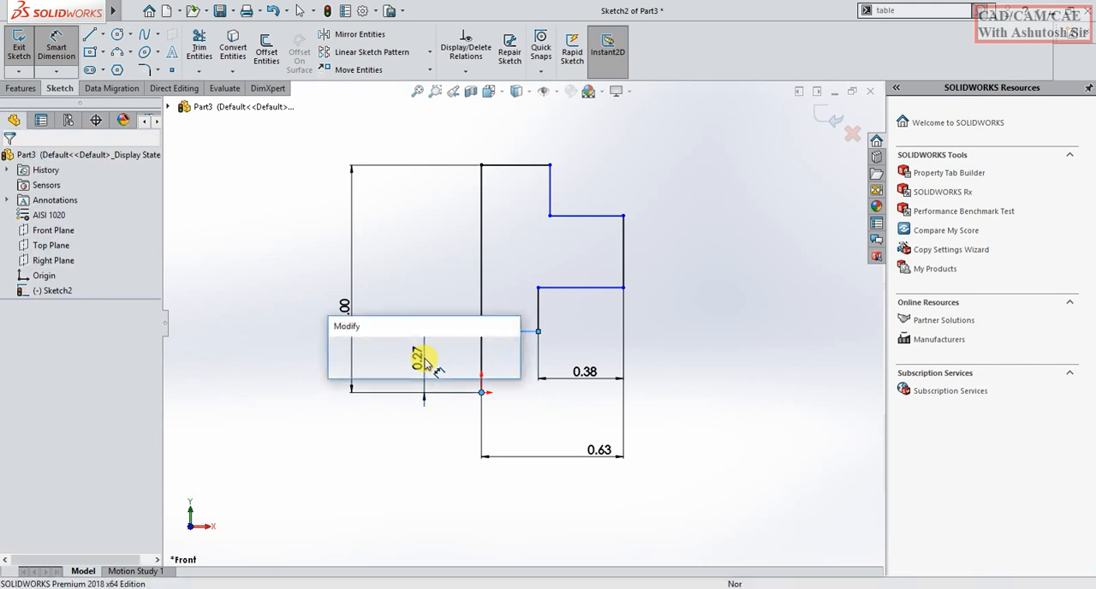
type(".375")
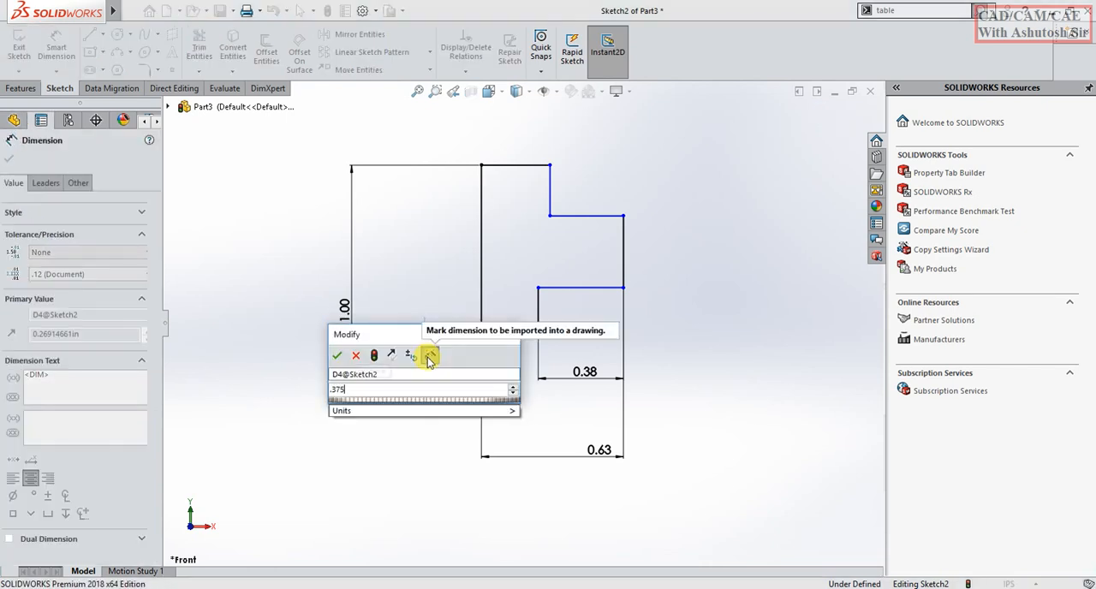
key("Escape")
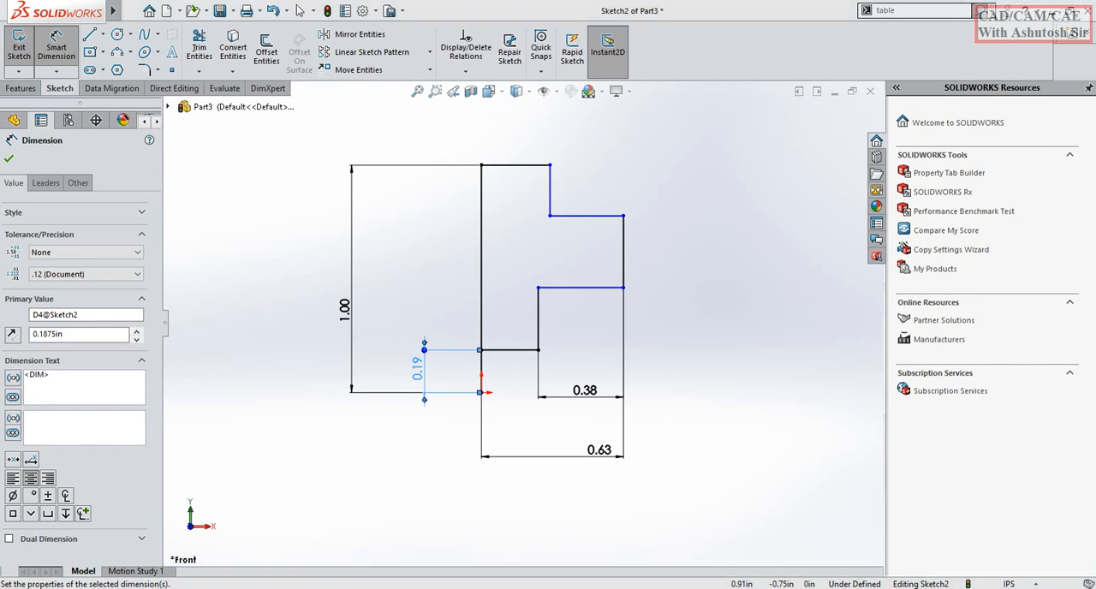
Consult the PDF drawing and dimension the vertical distance between the two horizontal lines of the lower step as .750/2 in.
key("alt+Tab")
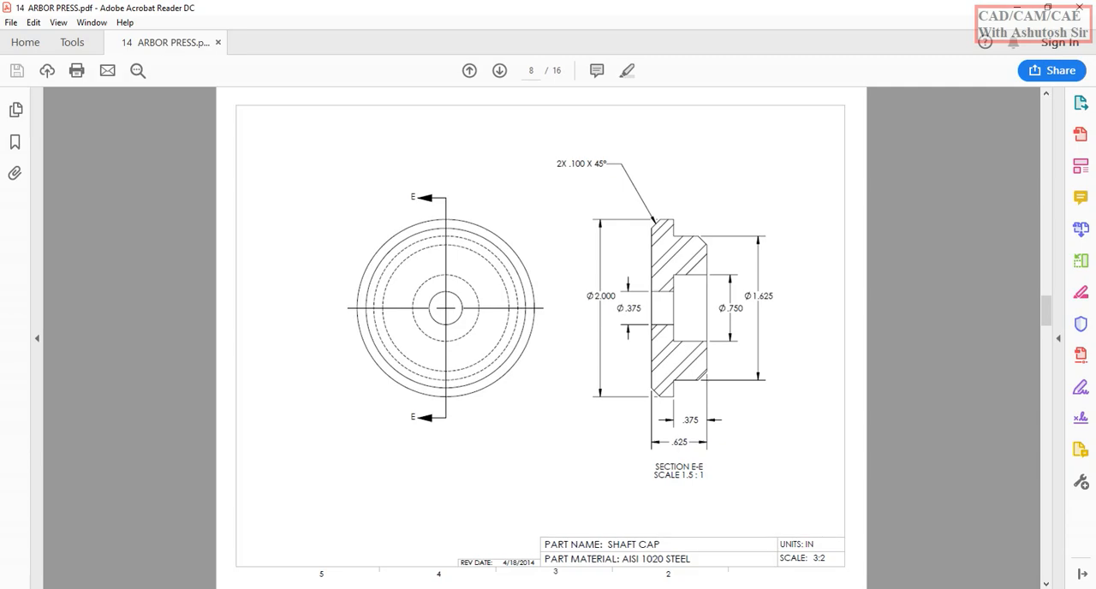
key("alt+Tab")
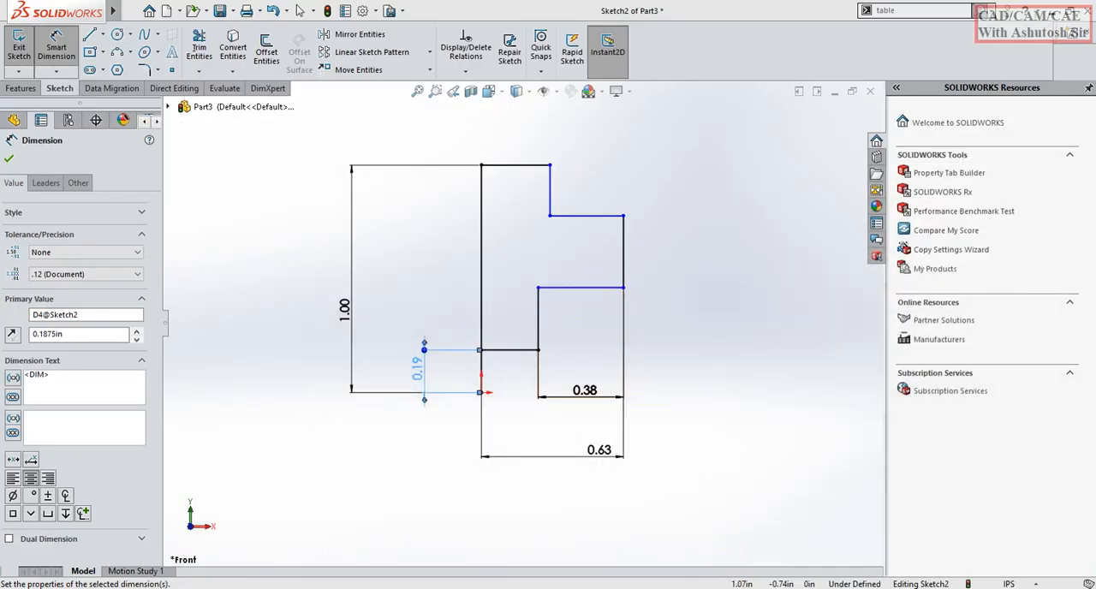
key("alt+Tab")
key("alt+Tab")
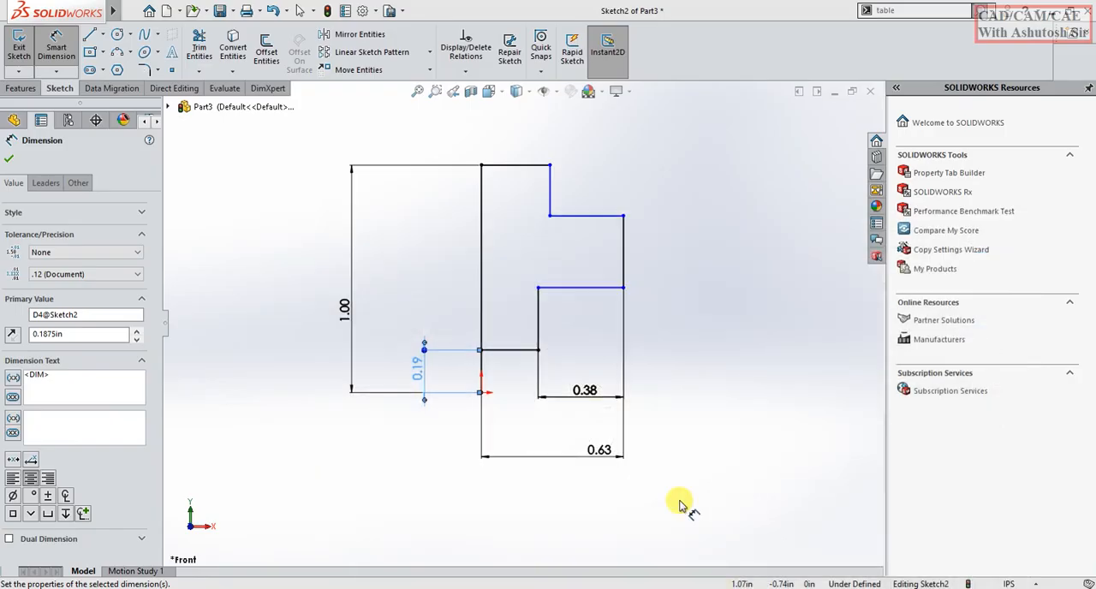
left_click(569, 289)
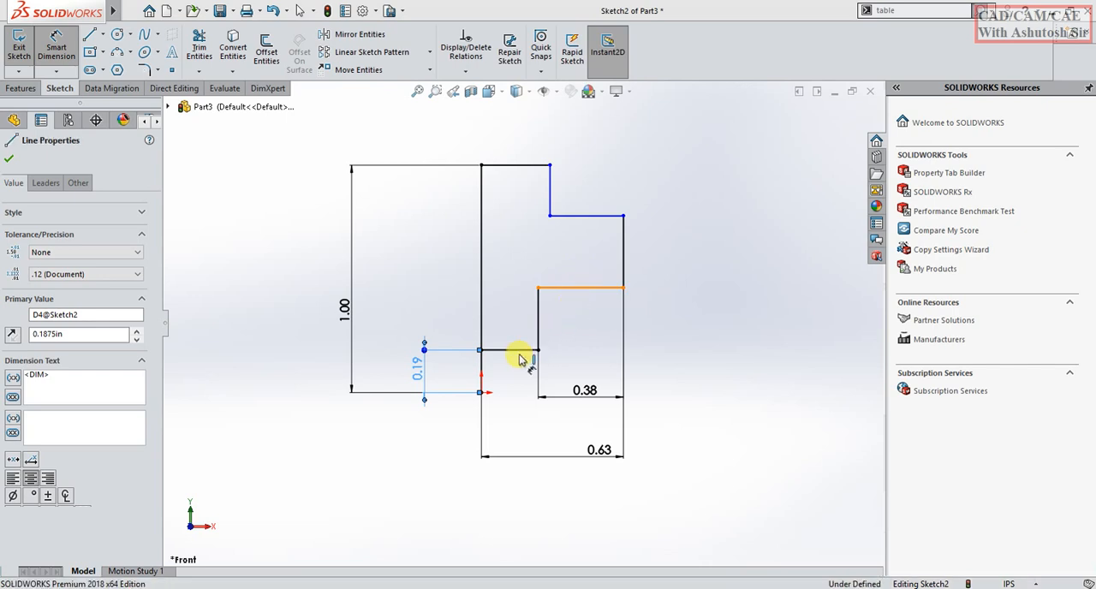
left_click(514, 349)
left_click(656, 334)
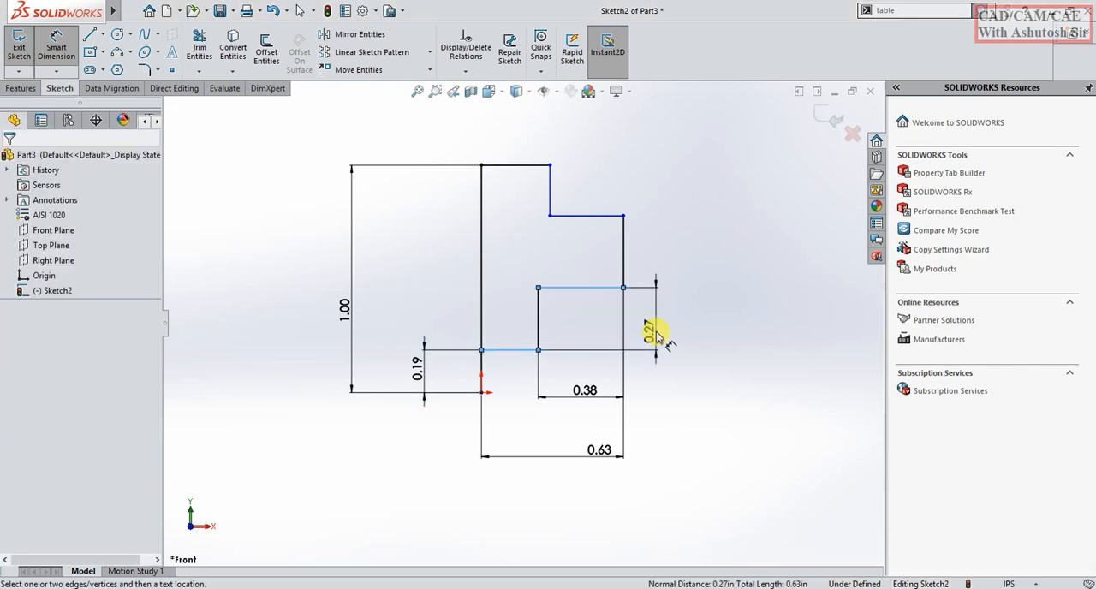
type(".750")
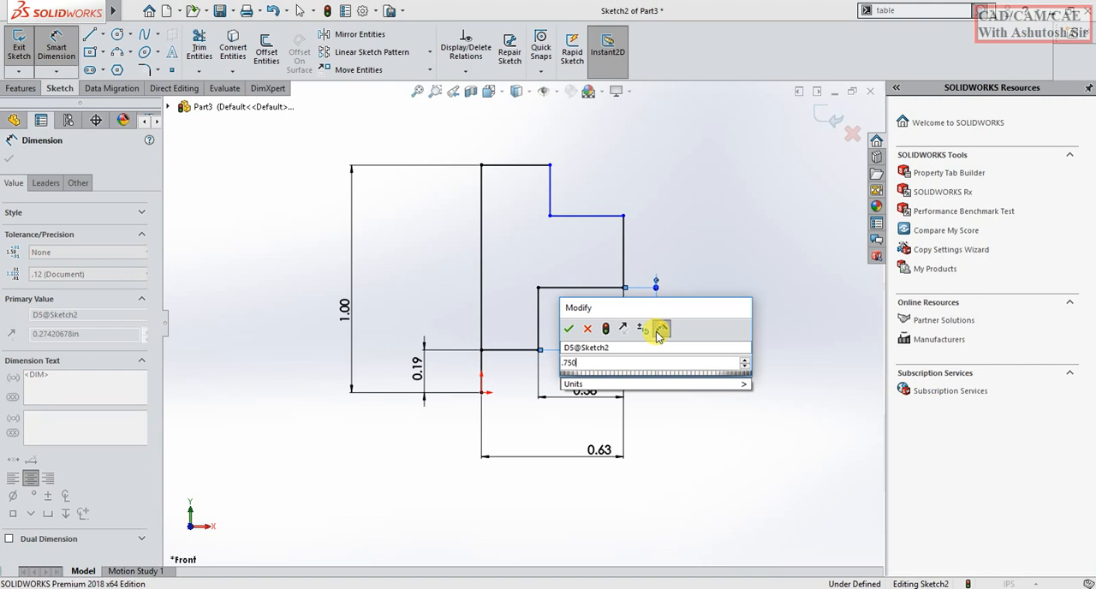
type("/2")
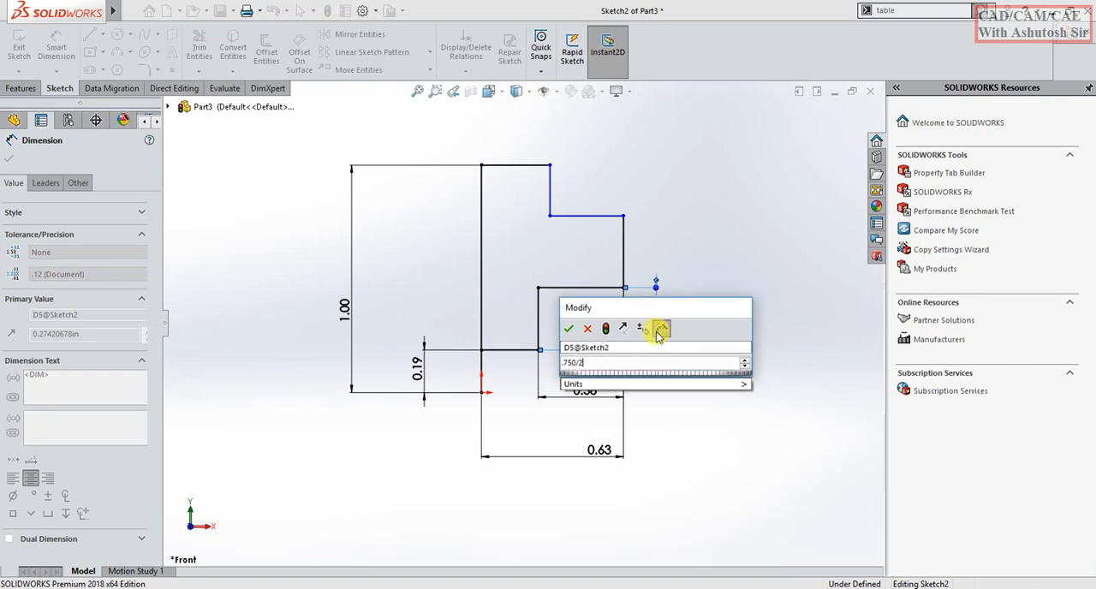
key("Return")
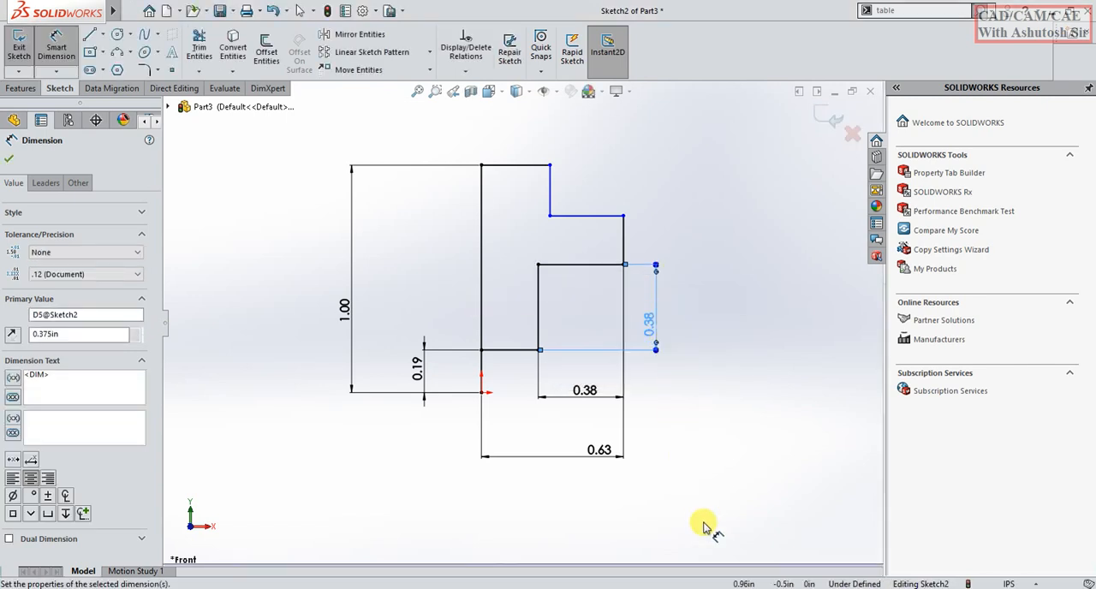
key("alt+Tab")
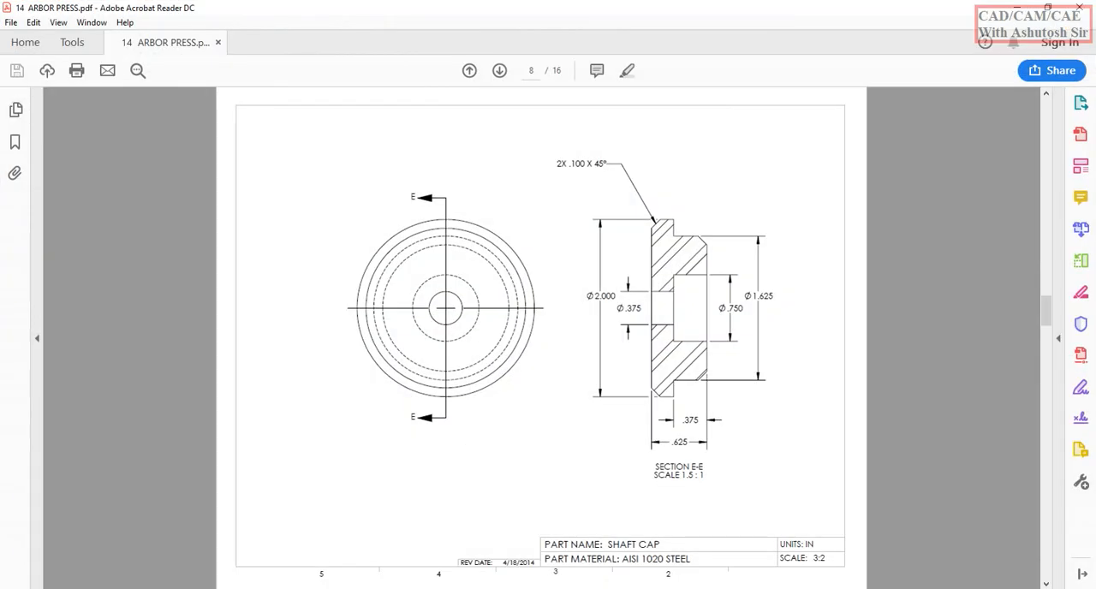
key("alt+Tab")
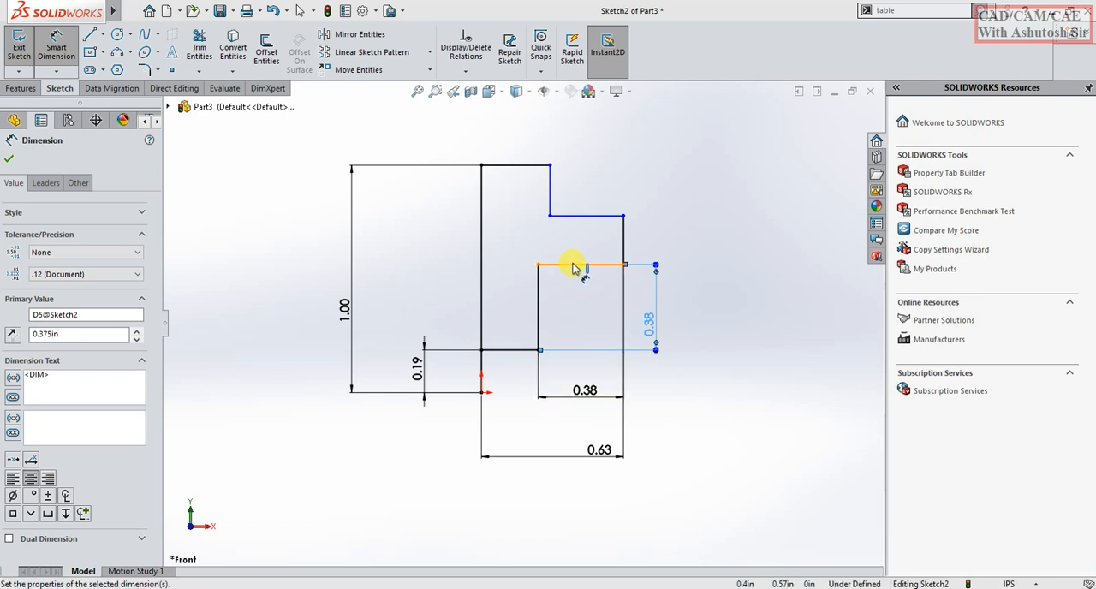
left_click(579, 216)
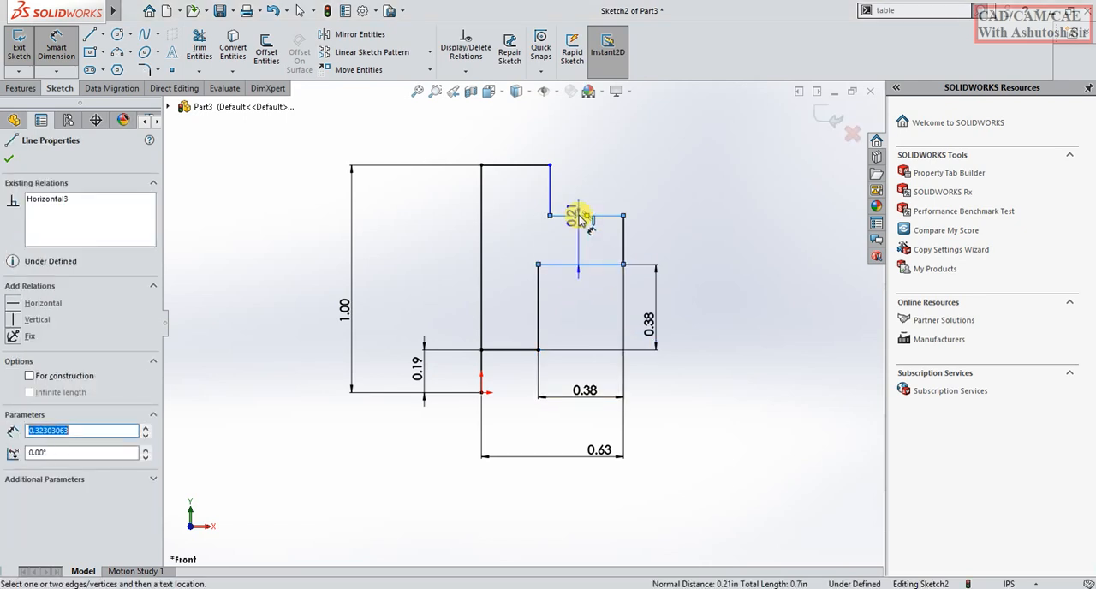
key("Escape")
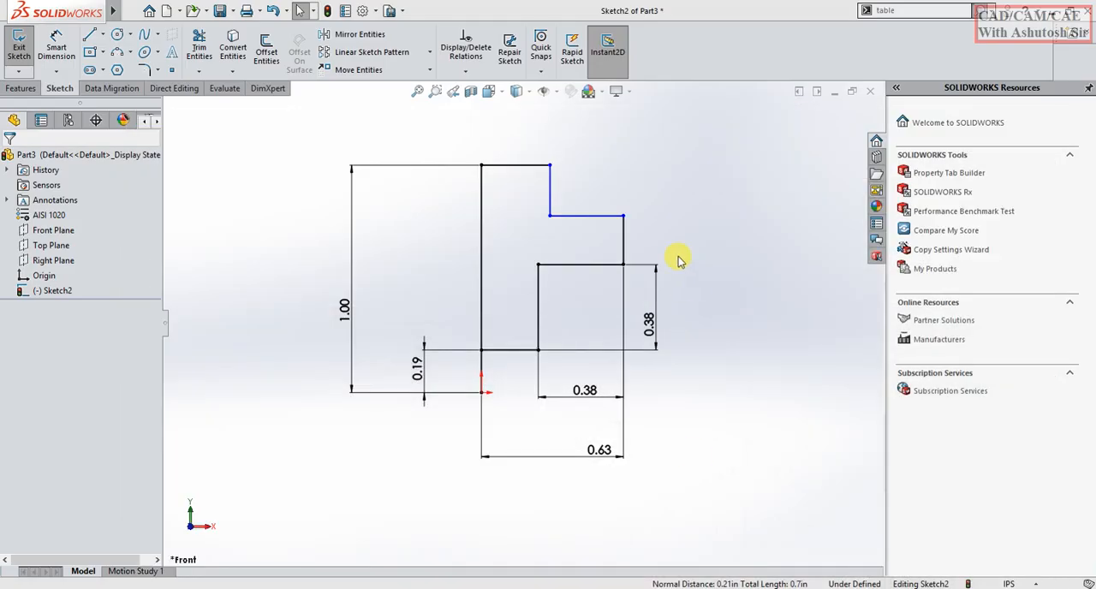
Add an Equal relation between the upper step's horizontal line and the horizontal line directly below it.
left_click(599, 264)
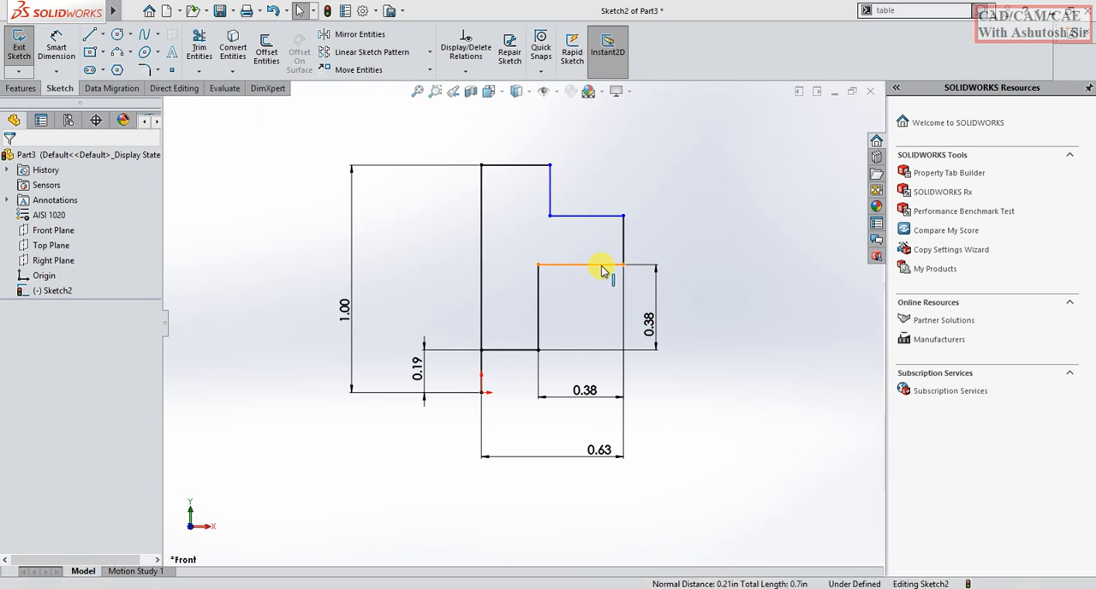
left_click(584, 216, "ctrl")
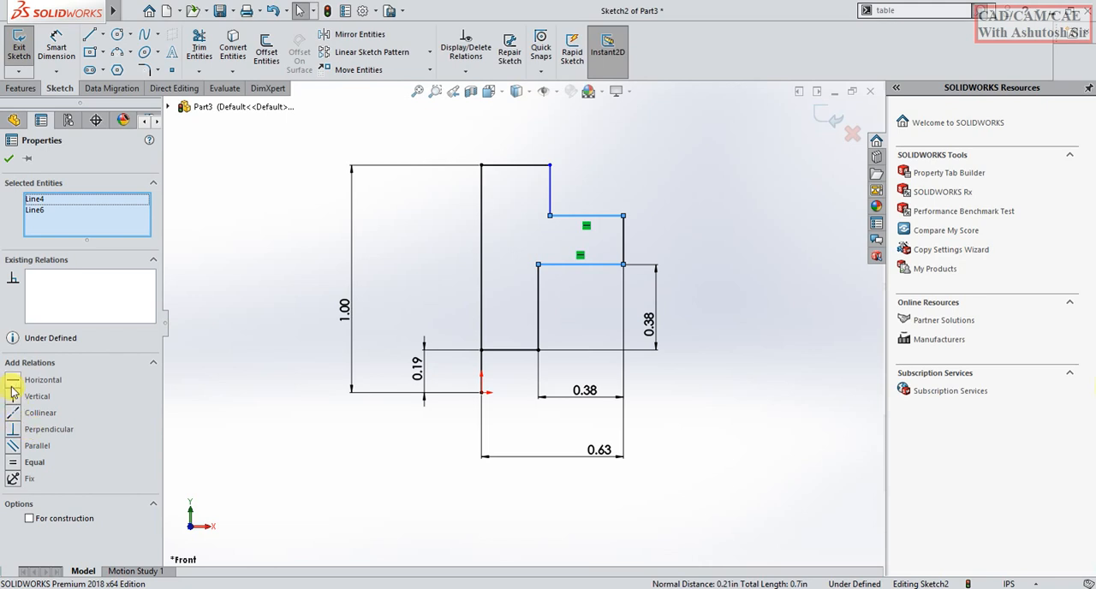
left_click(13, 463)
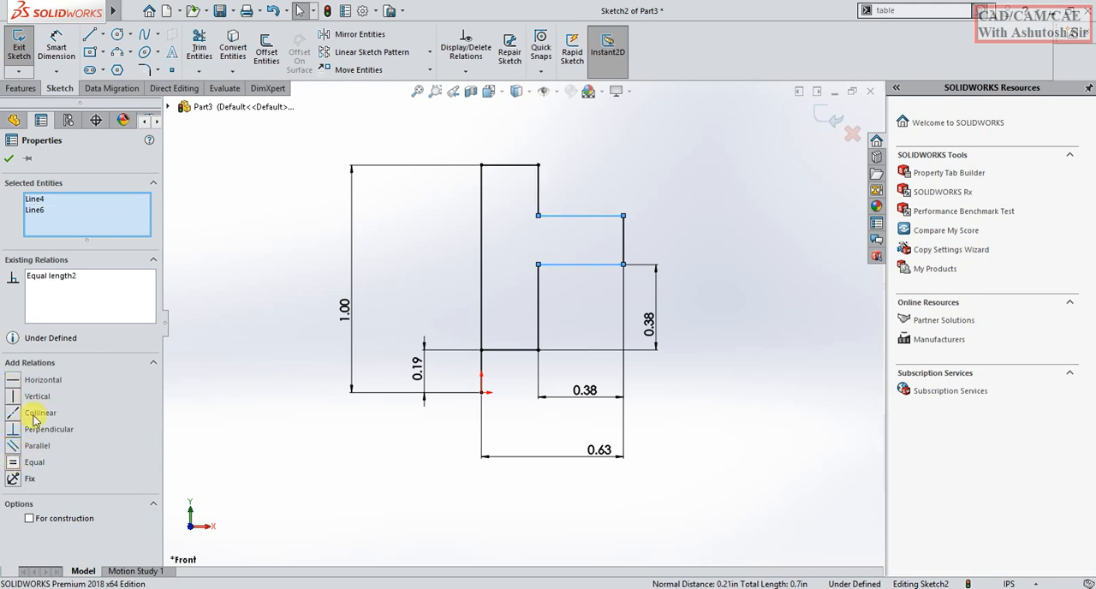
left_click(8, 160)
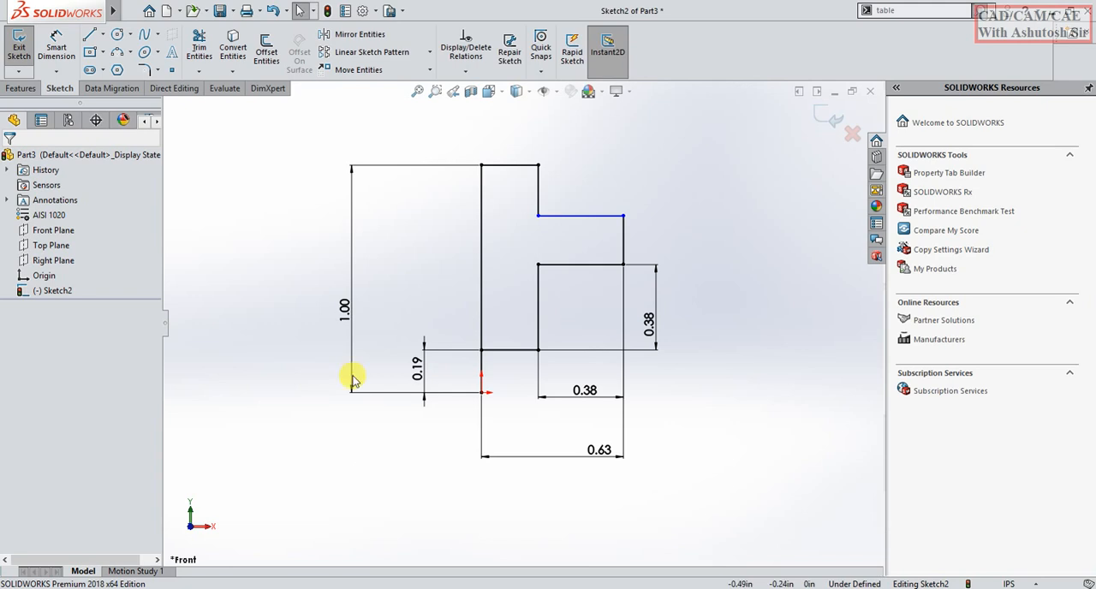
Trim away the vertical line segment between the origin and the profile's lowest horizontal line.
left_click(200, 48)
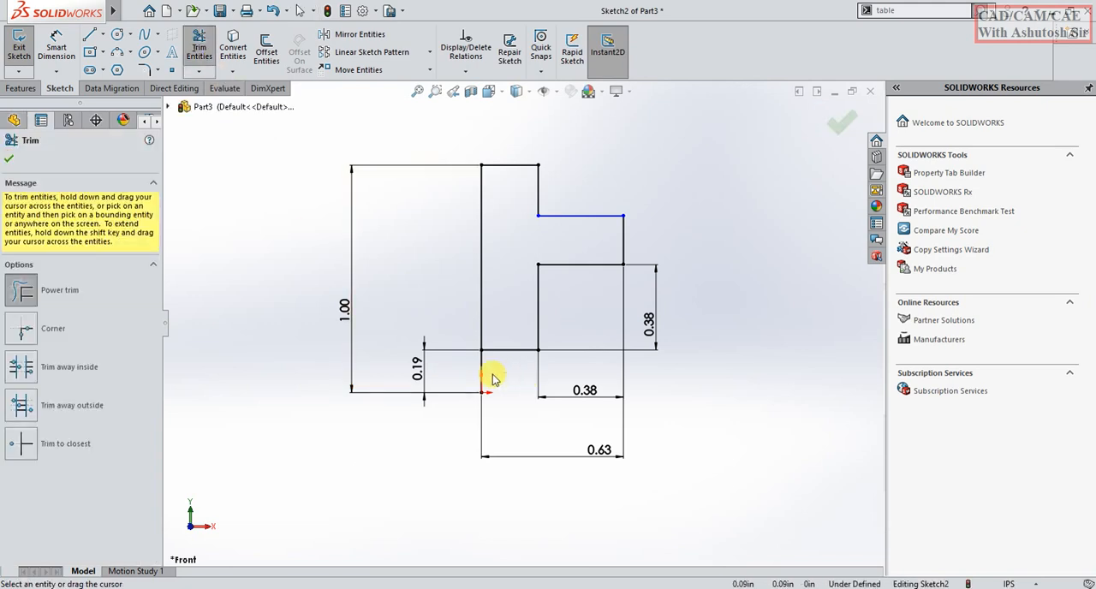
left_click_drag(496, 380, 438, 386)
key("Escape")
Draw a centerline about 1.04 in long from the origin beneath the profile and make it horizontal.
left_click(118, 34)
left_click(103, 34)
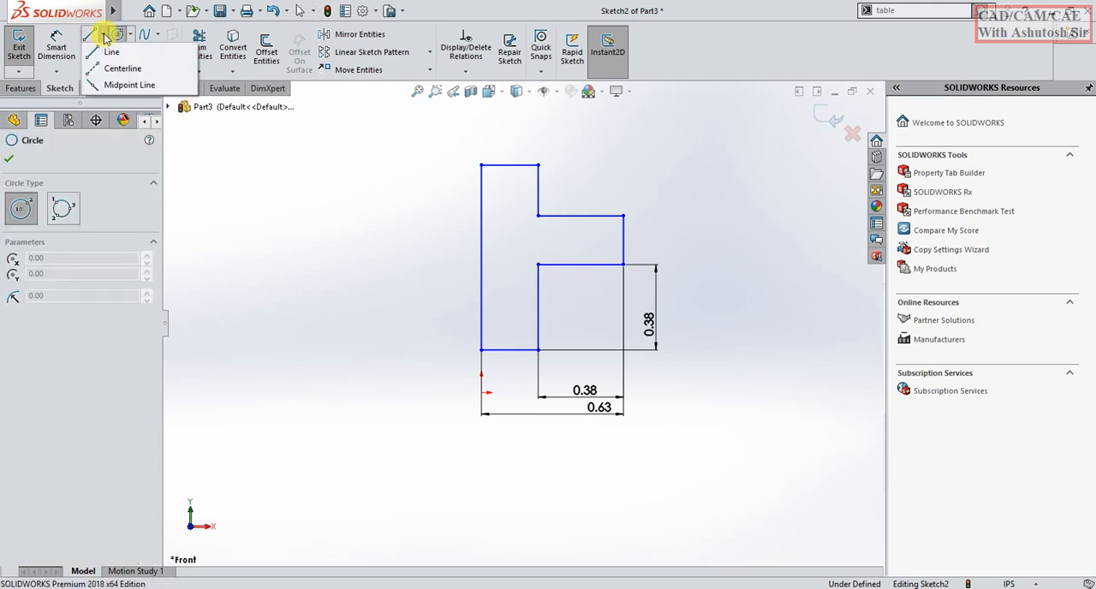
left_click(111, 68)
left_click(483, 392)
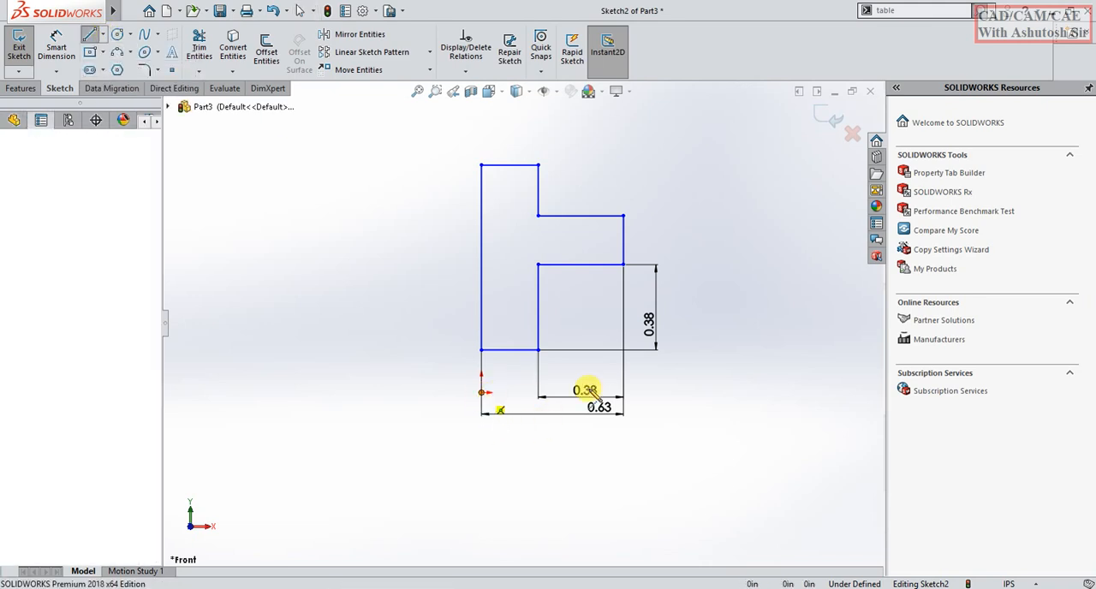
left_click(718, 396)
key("Escape")
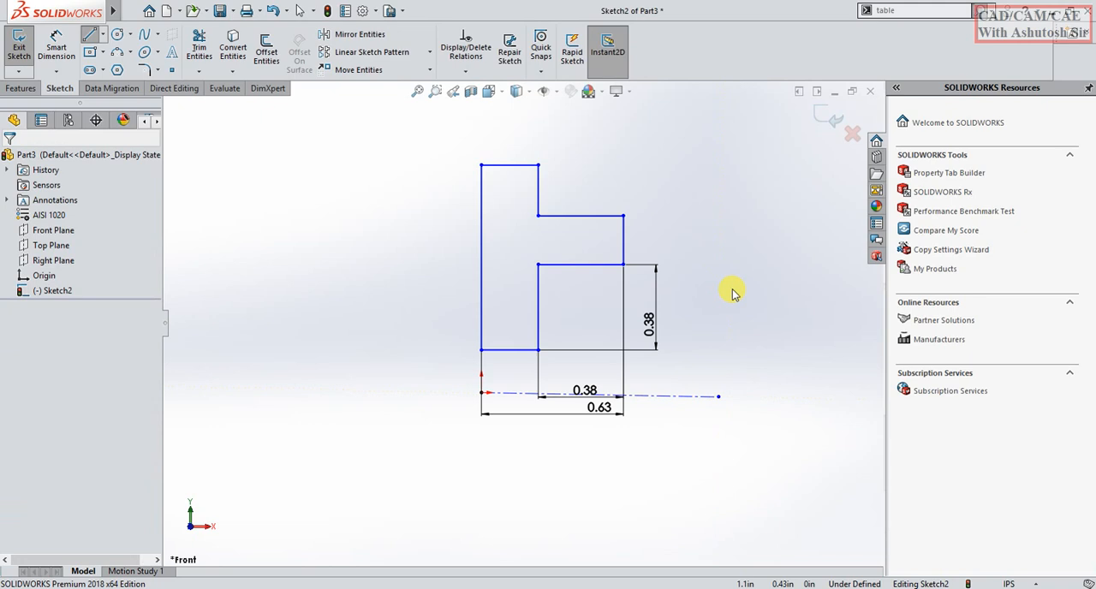
left_click(685, 395)
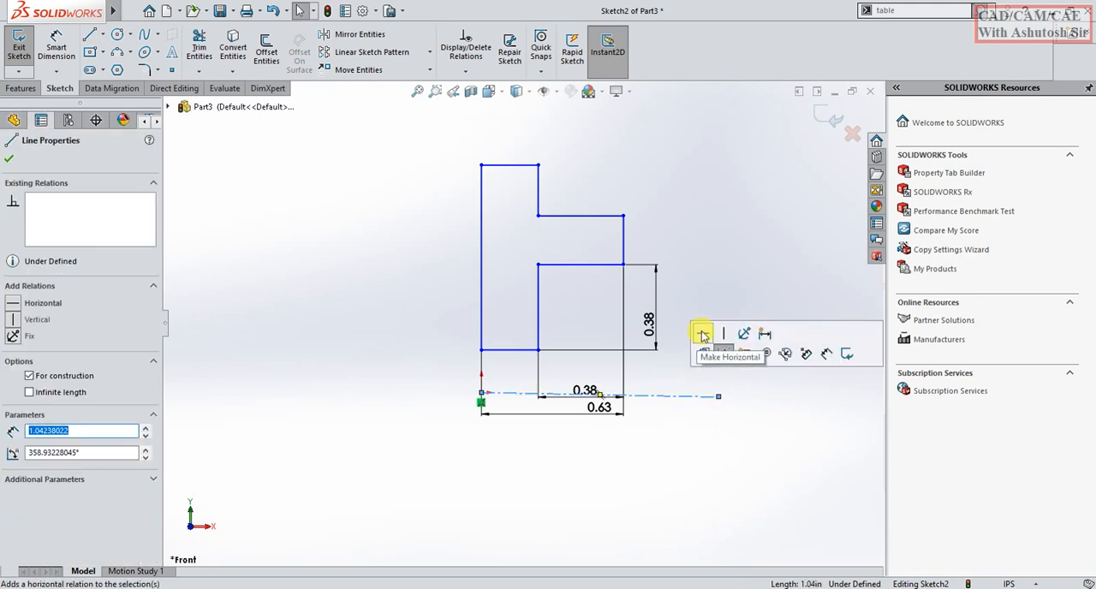
left_click(718, 248)
Start an equal-distance sketch chamfer between the upper step's horizontal line and the outer vertical line, declining the chamfer at the default distance.
scroll(586, 392, "down", 1)
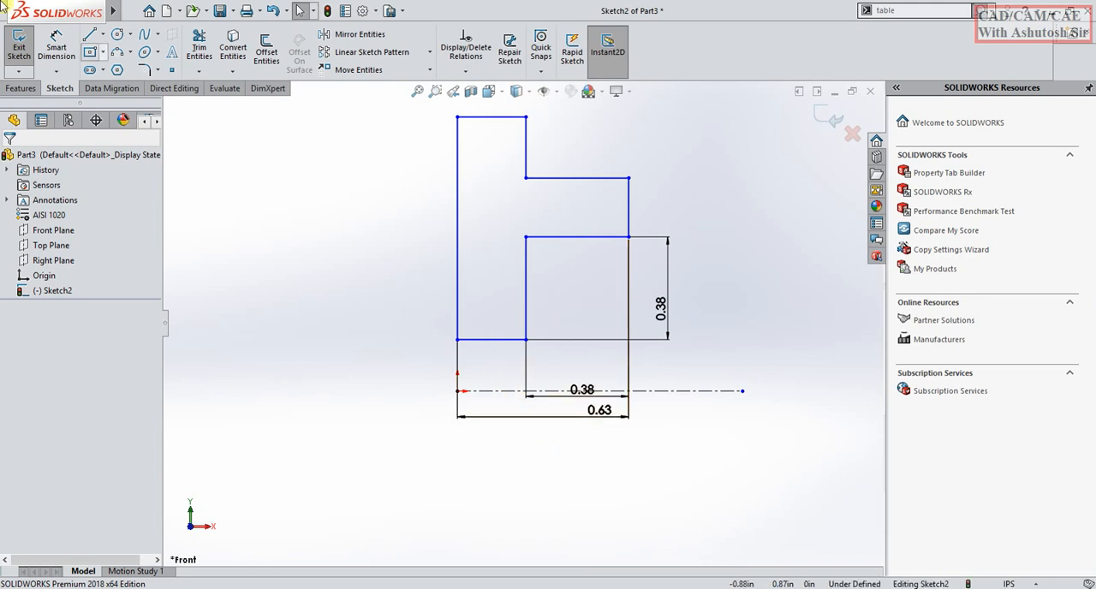
scroll(496, 301, "up", 3)
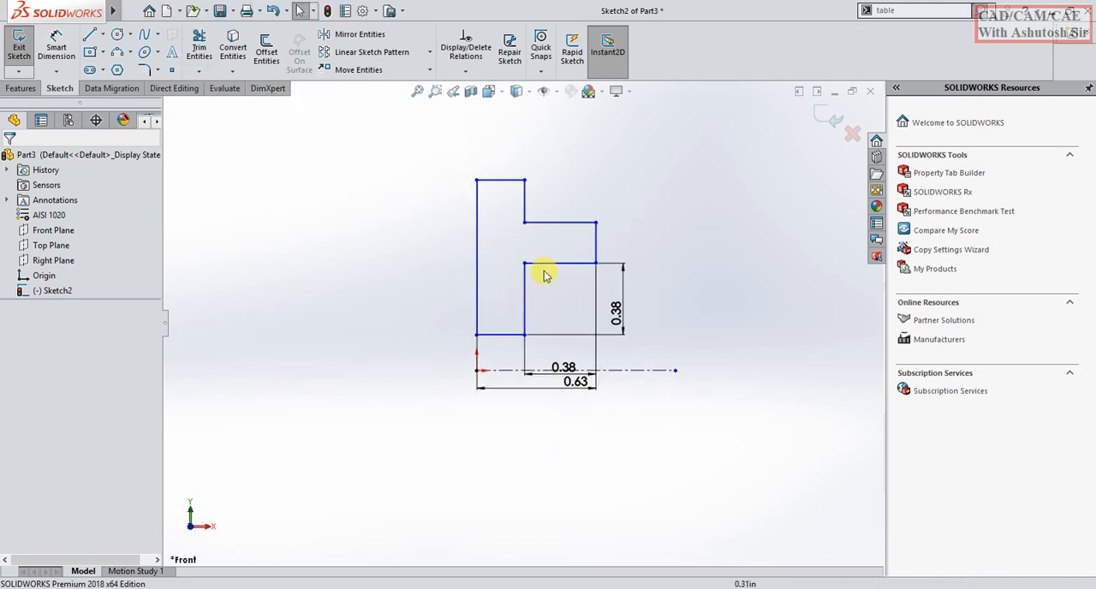
left_click(161, 70)
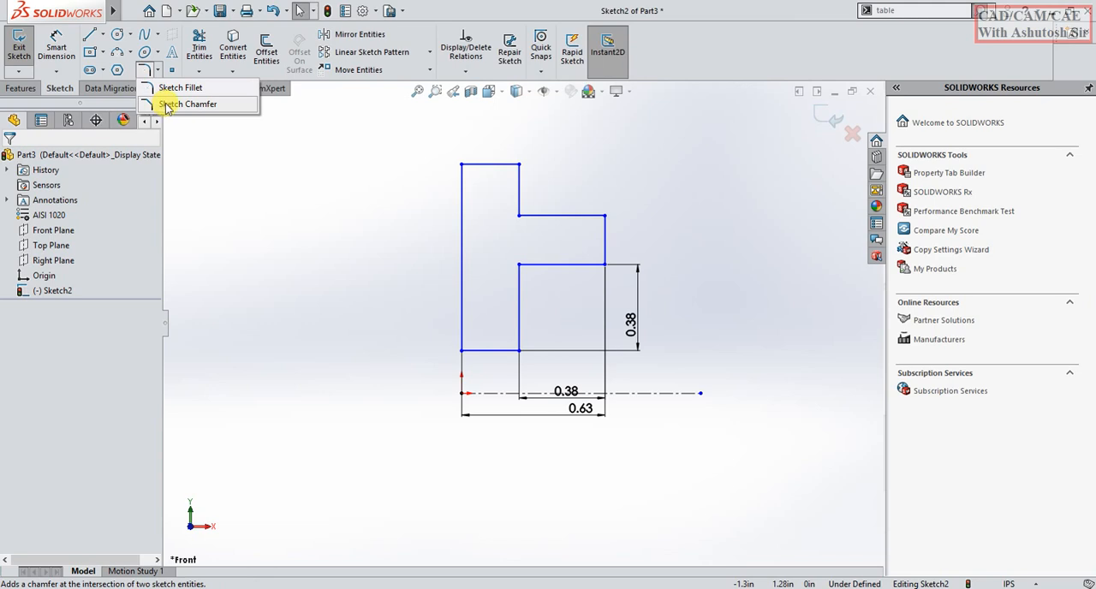
left_click(167, 104)
left_click(592, 221)
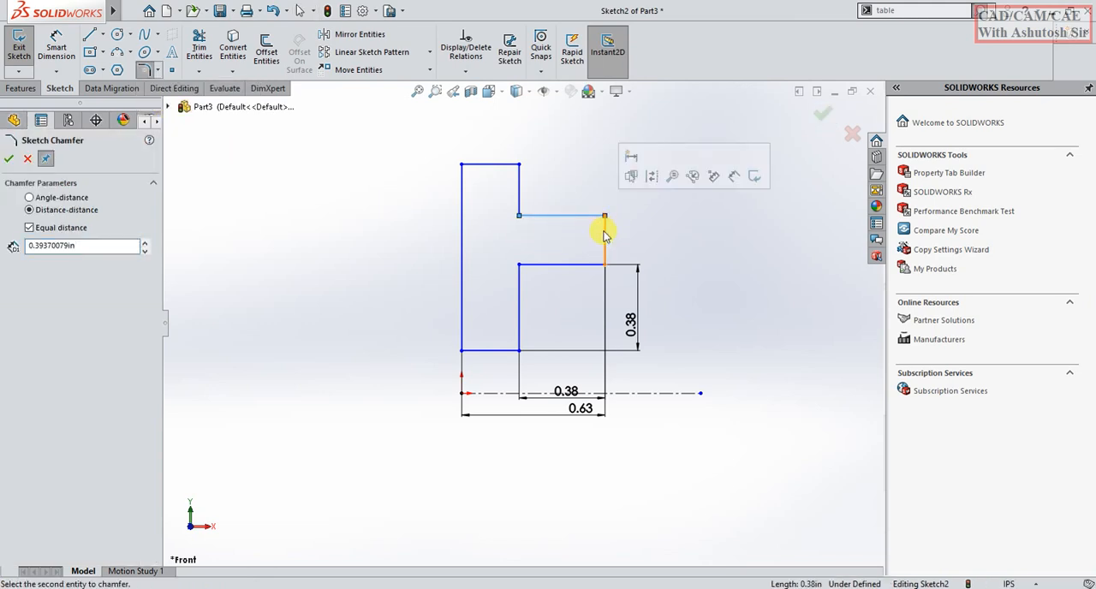
left_click(605, 237)
left_click(579, 303)
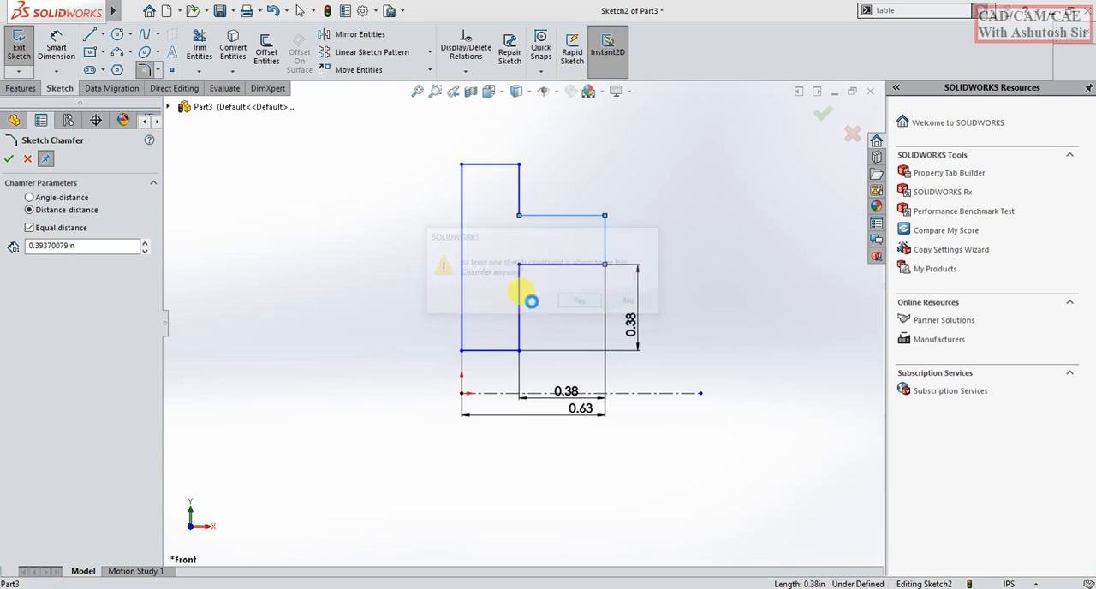
left_click(631, 307)
Consult the PDF drawing and chamfer the upper step's outer corner with an equal distance of .100 in, accepting the lost constraint.
double_click(54, 246)
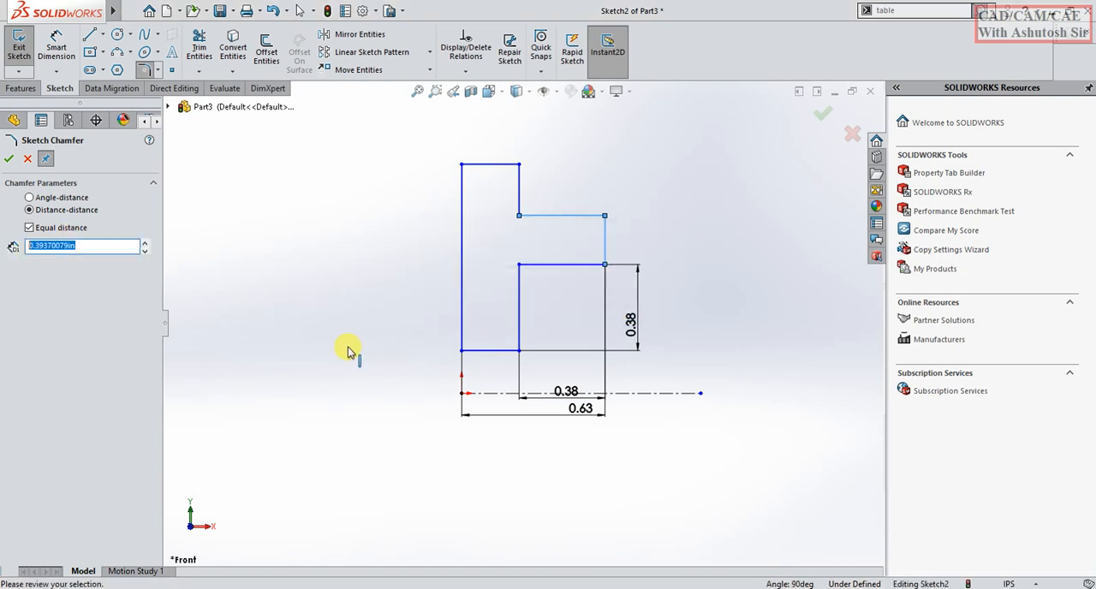
left_click(617, 588)
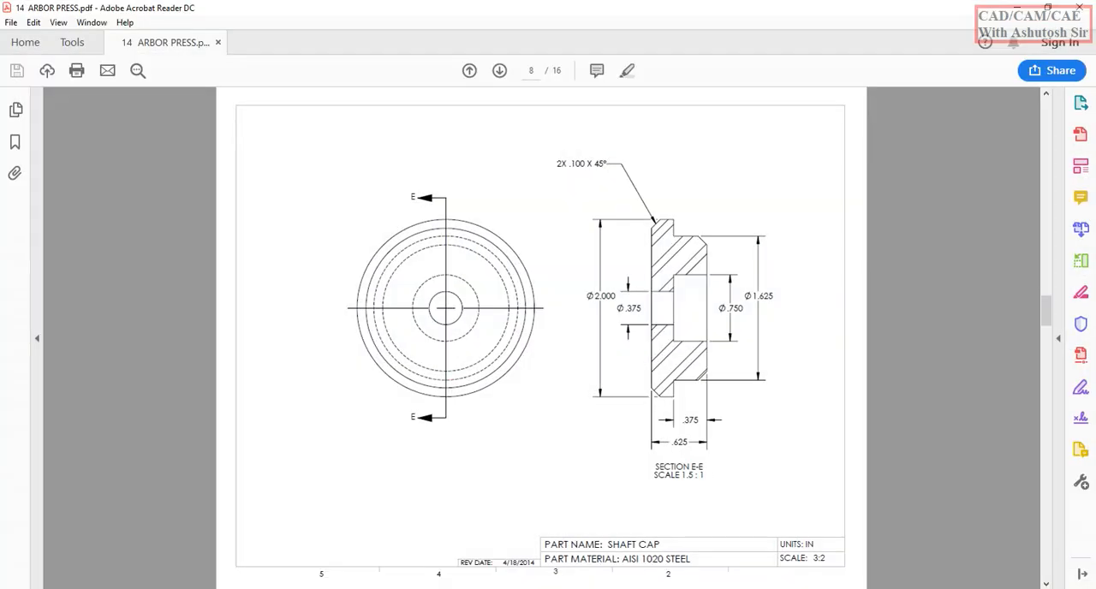
left_click(514, 588)
key("BackSpace")
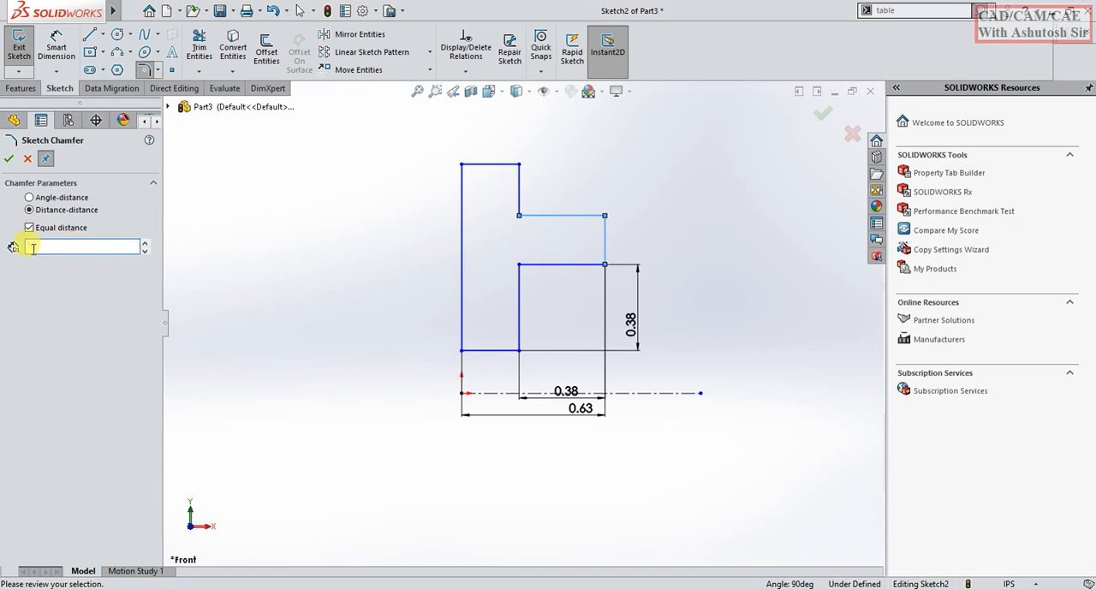
type(".1")
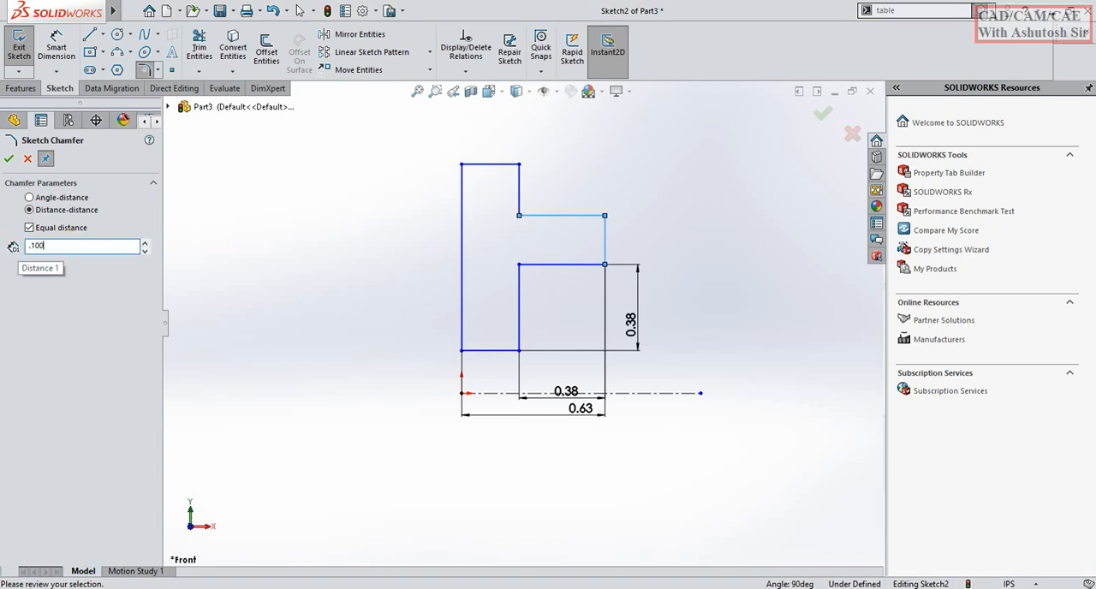
type("00")
key("Return")
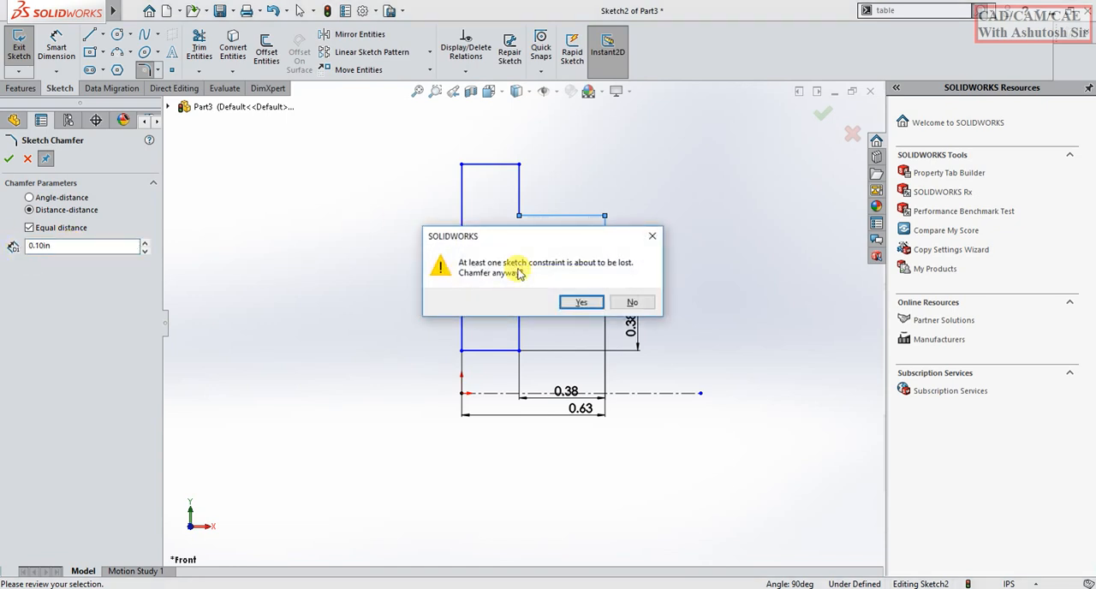
left_click(582, 302)
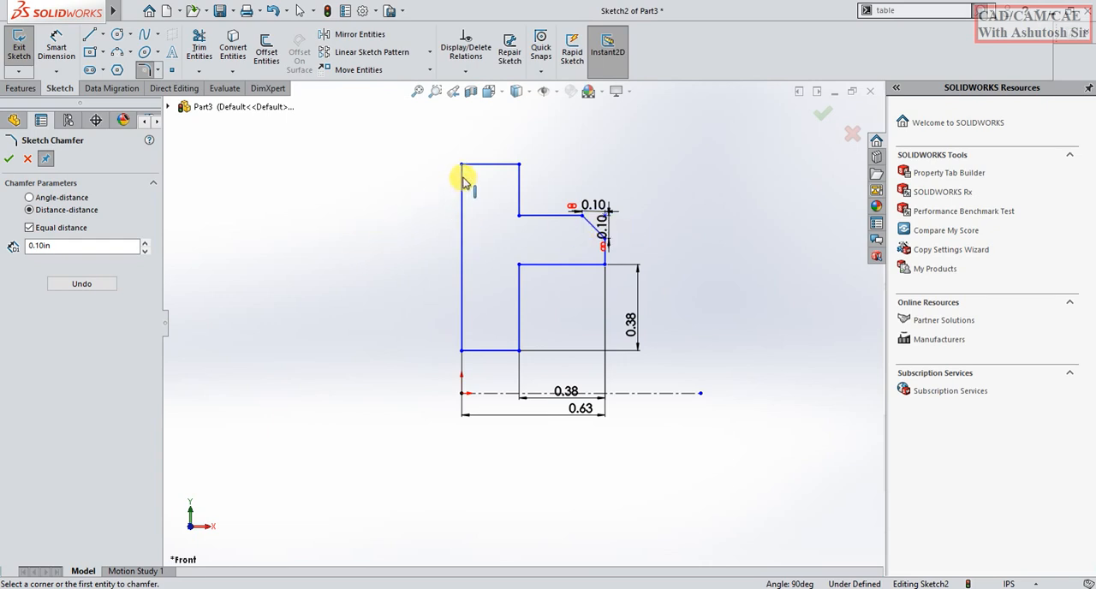
left_click(11, 154)
Exit the sketch and revolve the profile 360 degrees about the centerline.
scroll(551, 222, "down", 1)
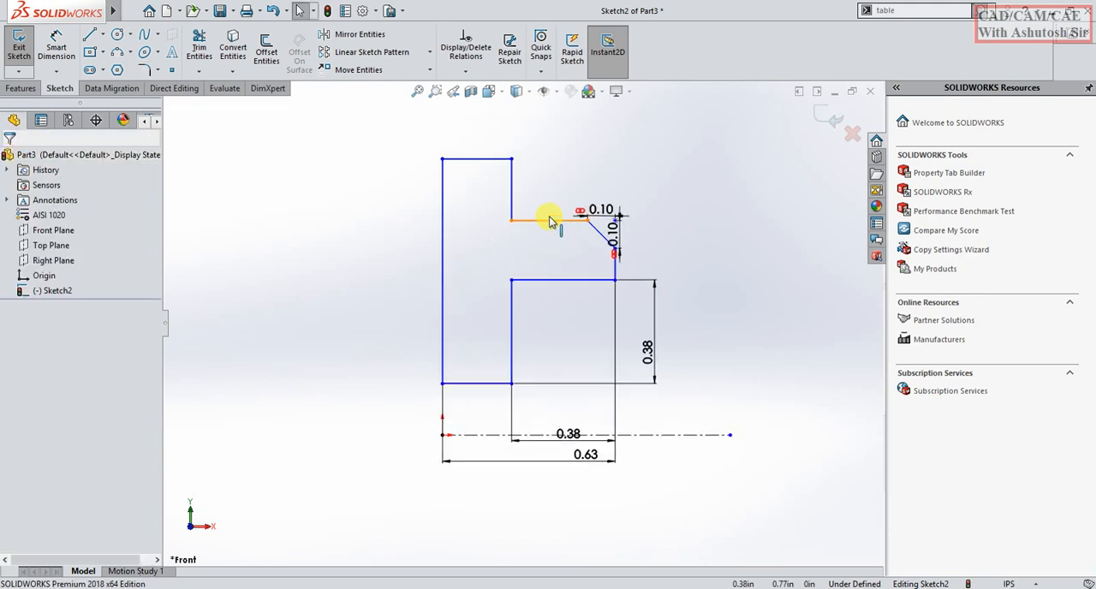
left_click(824, 121)
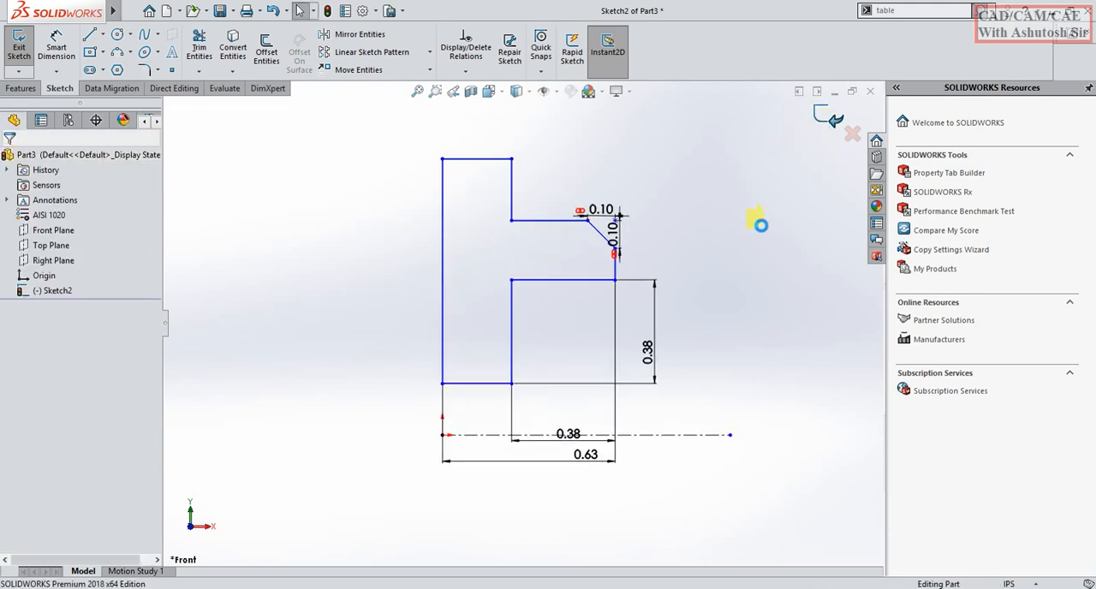
left_click(68, 43)
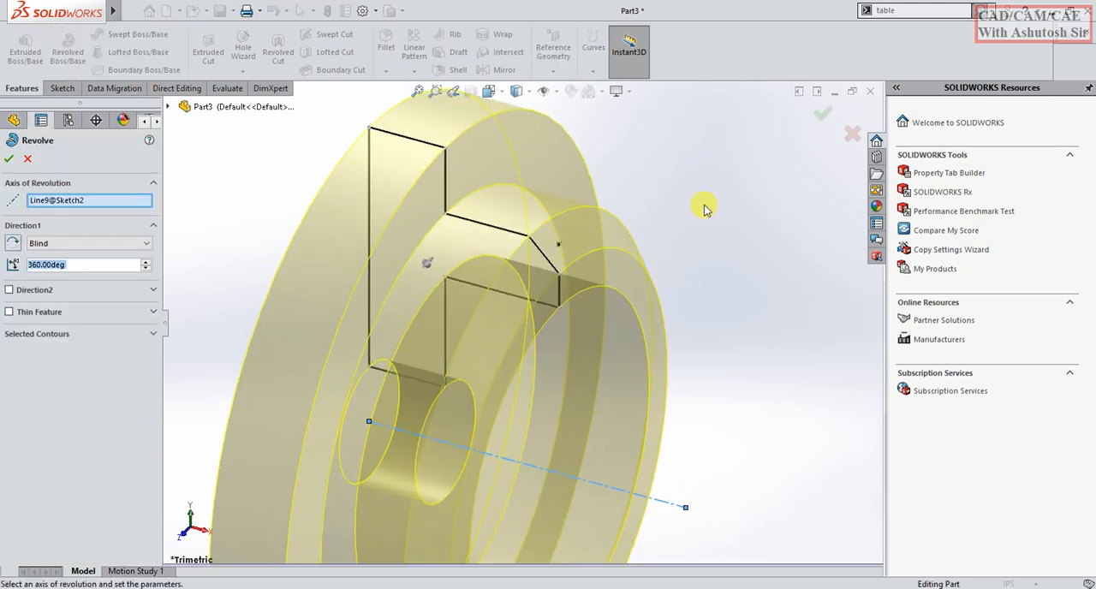
left_click(822, 113)
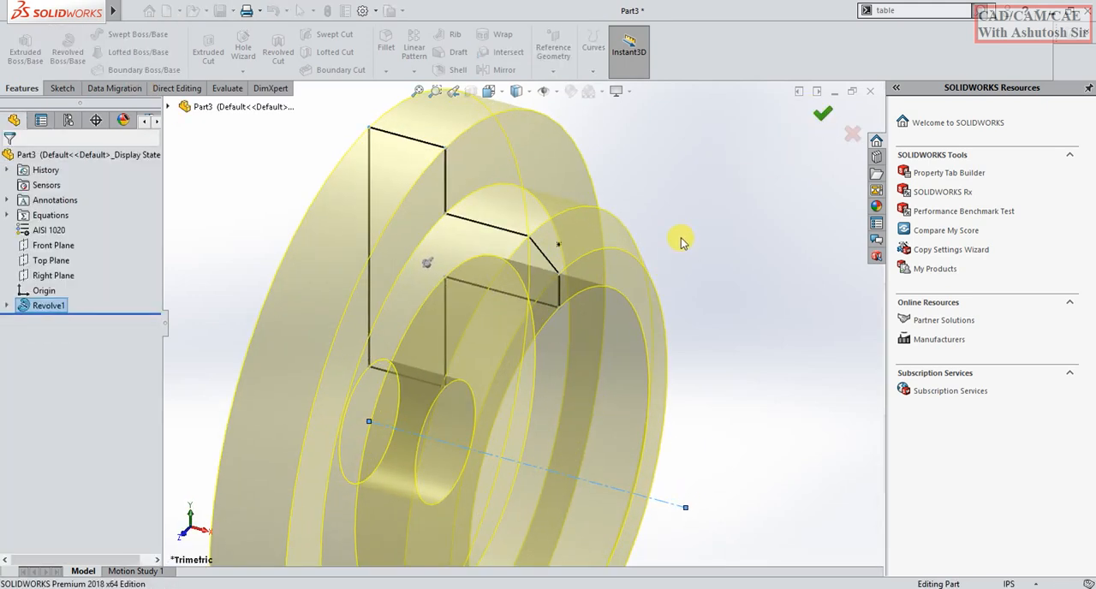
Consult the PDF drawing and chamfer the large disc's outer circular edge on the small-hole face by 0.1 in at 45 degrees.
mouse_move(519, 326)
middle_mouse_down()
mouse_move(691, 395)
mouse_move(705, 383)
middle_mouse_up()
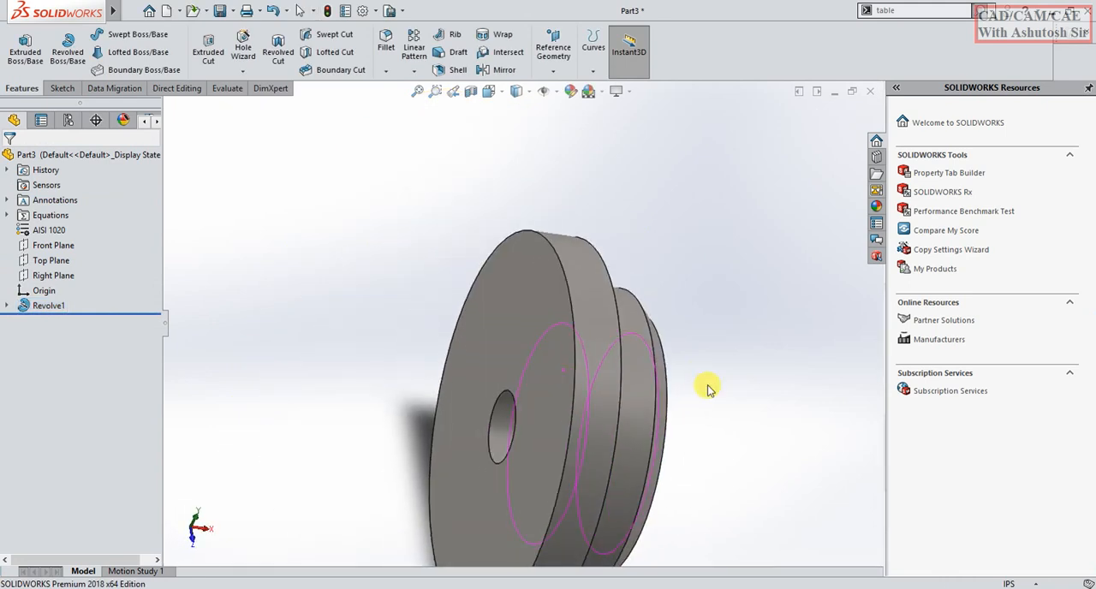
left_click(386, 71)
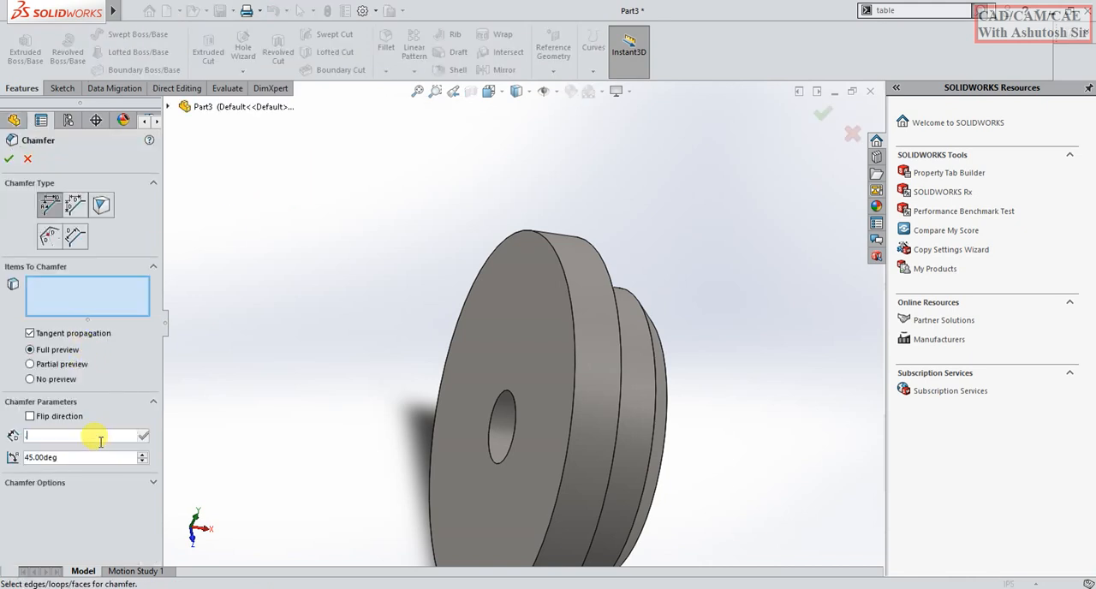
type("0.001")
key("Return")
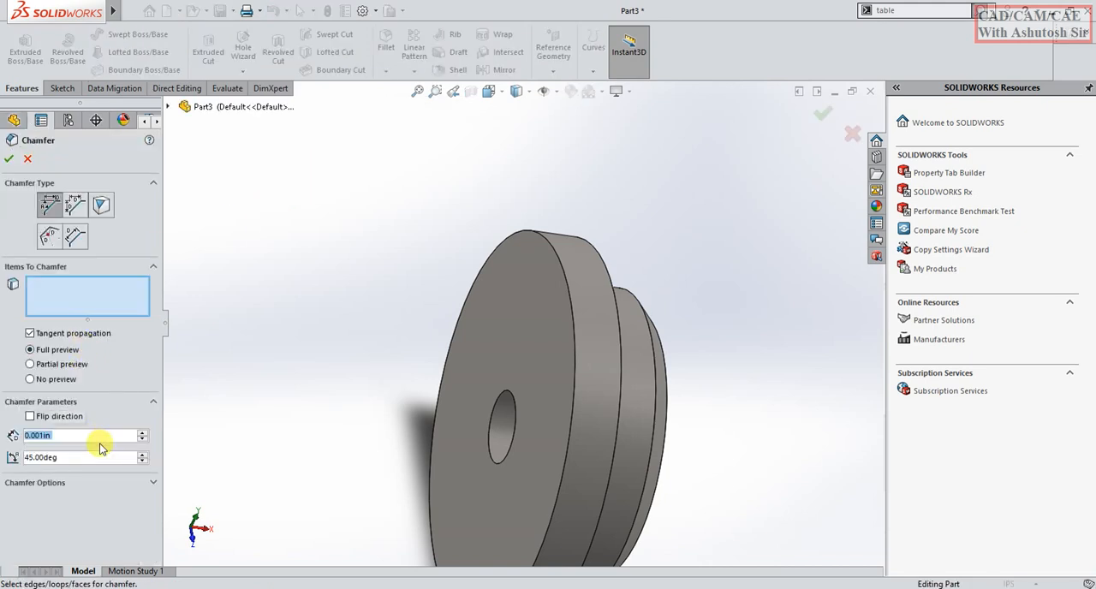
left_click(558, 253)
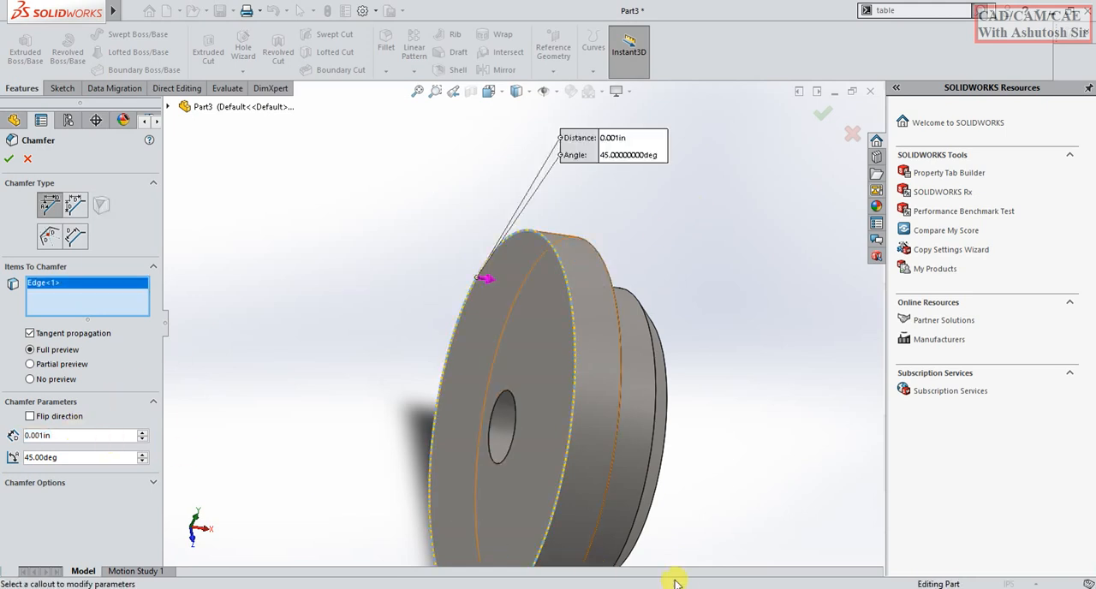
key("alt+Tab")
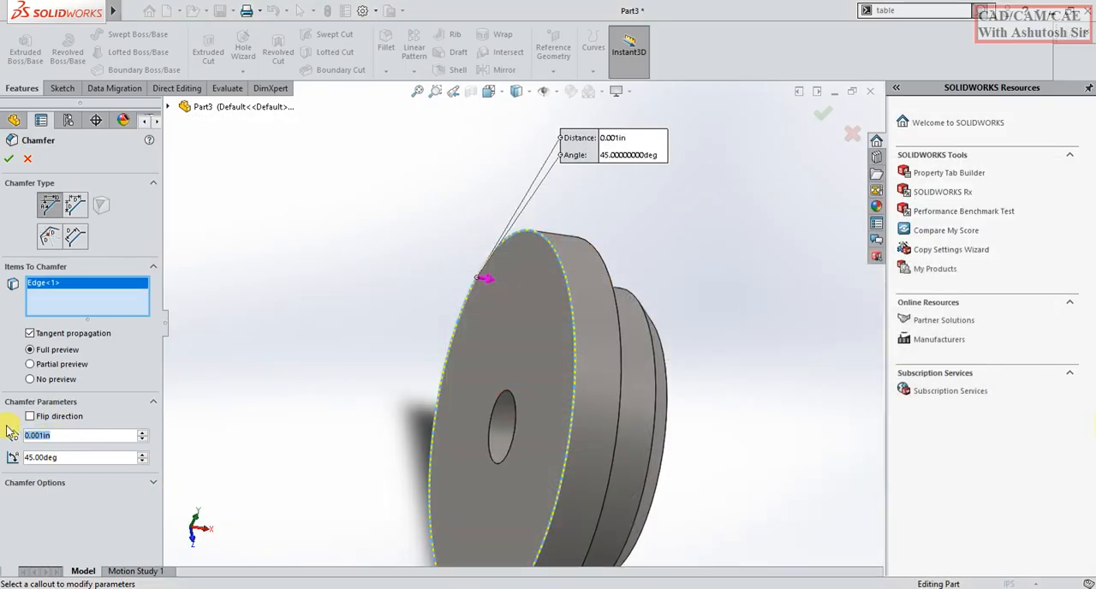
type("0.1")
key("Return")
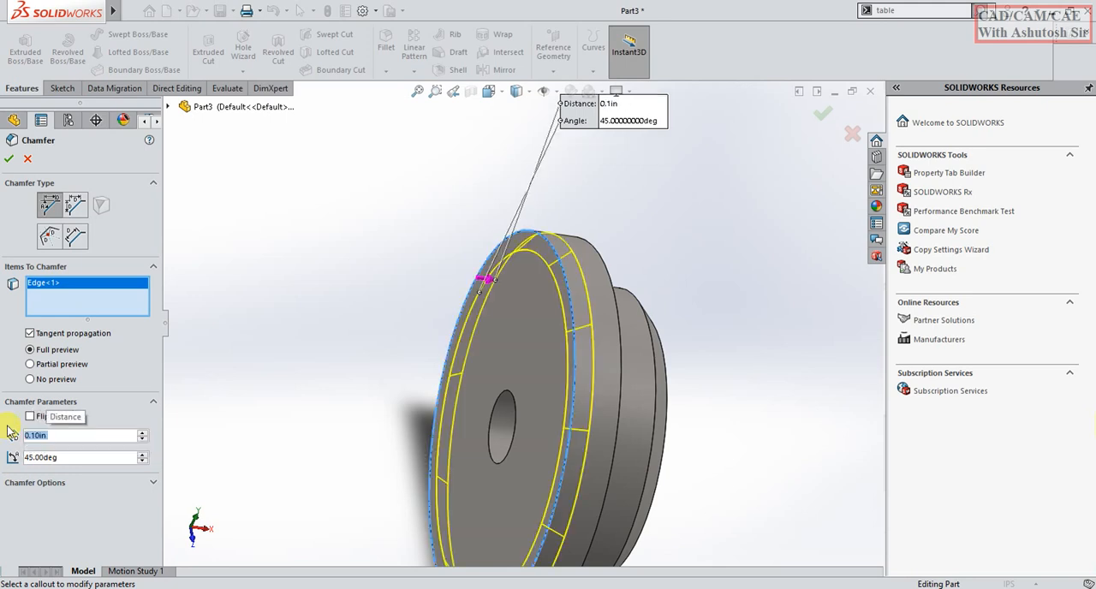
left_click(9, 158)
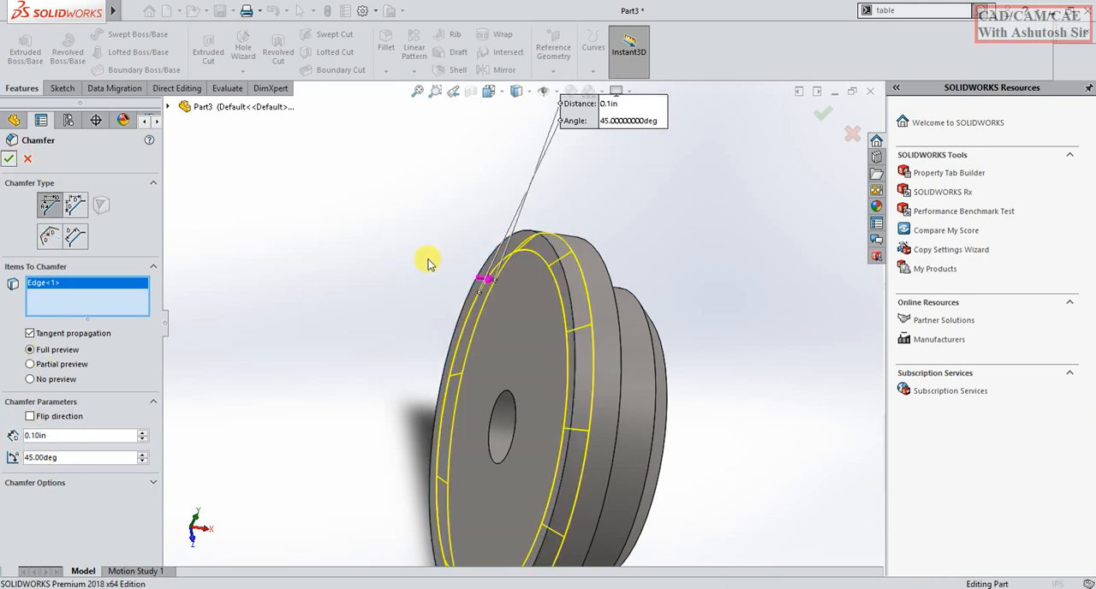
Check the chamfered shaft cap against the section view in the PDF drawing, inspecting the model from several angles.
middle_click_drag(384, 230, 541, 416)
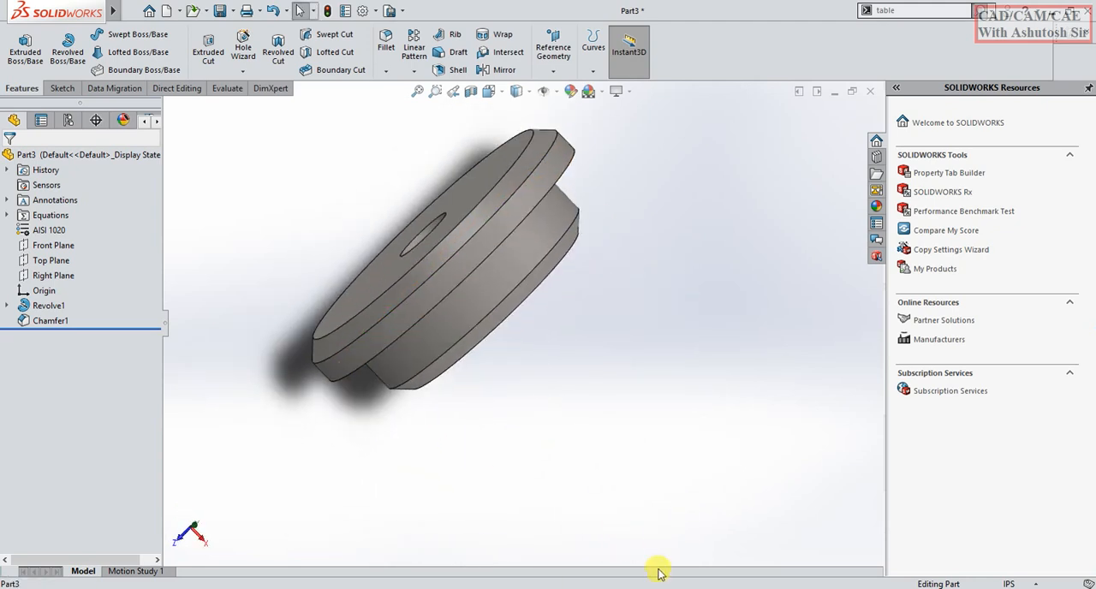
key("alt+Tab")
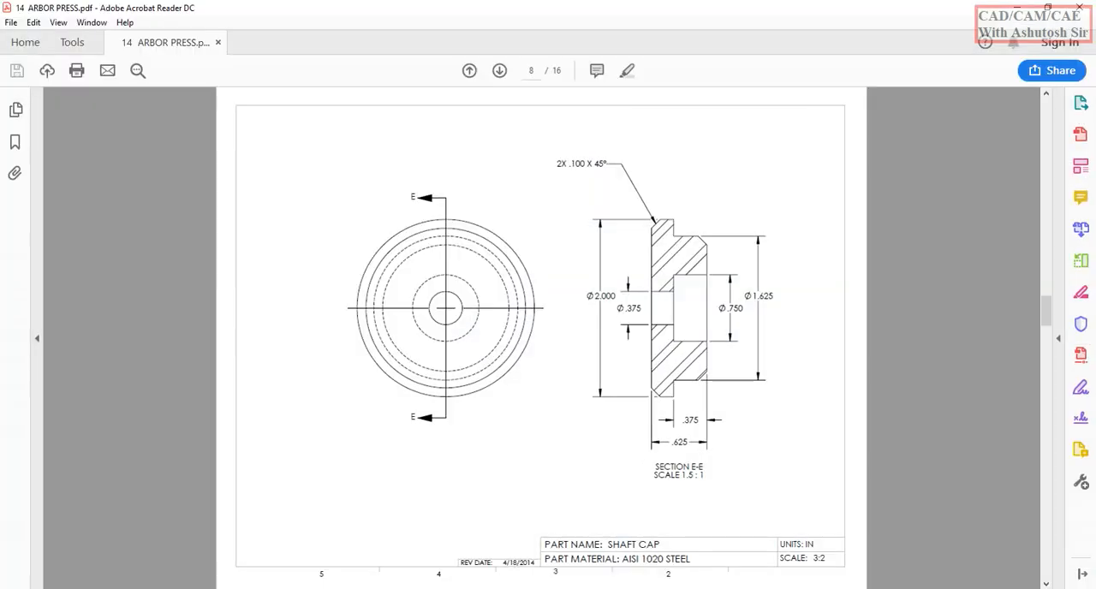
key("alt+Tab")
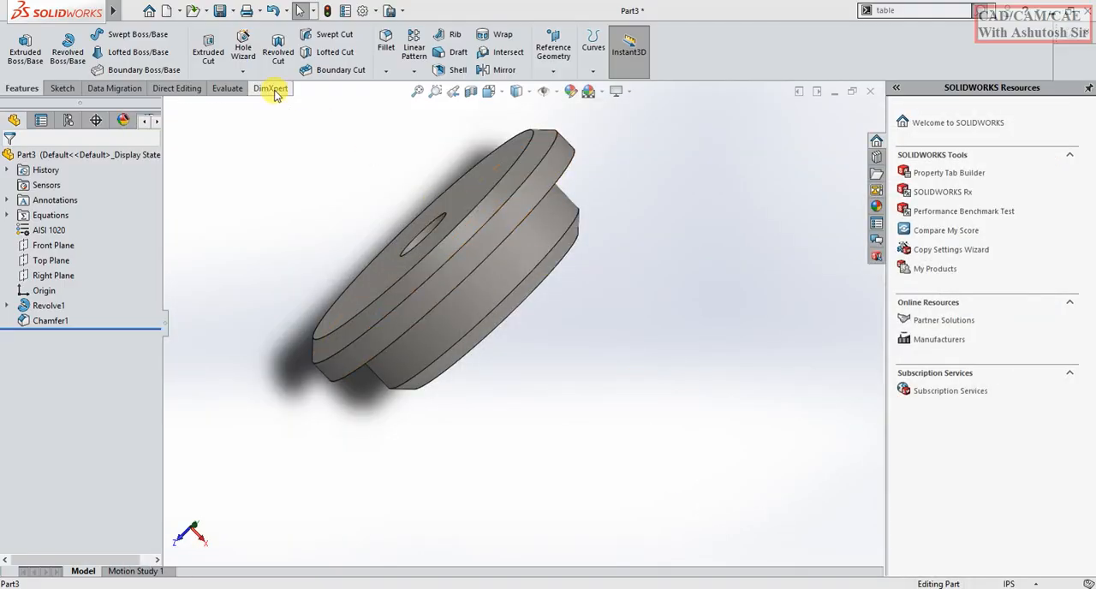
middle_click_drag(448, 274, 583, 279)
scroll(507, 296, "down", 5)
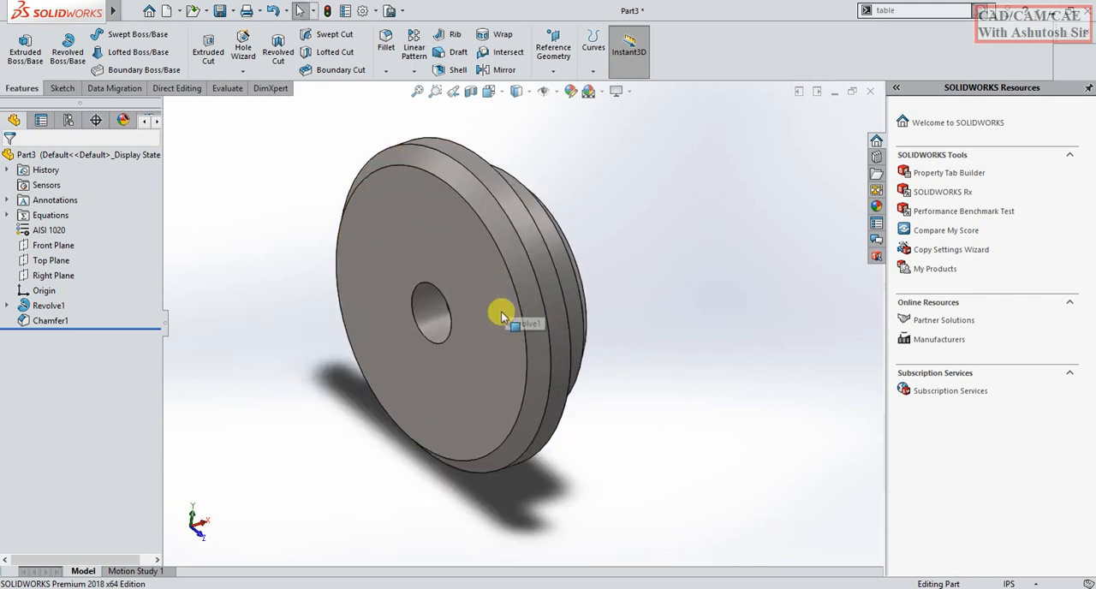
middle_click_drag(460, 335, 429, 329)
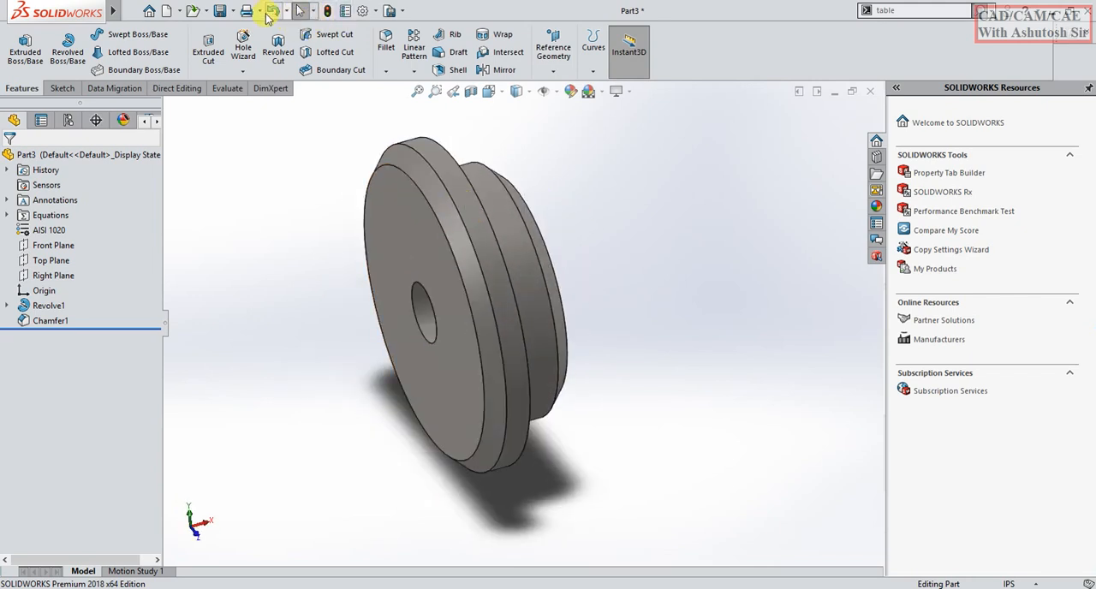
Save the part in the introduction folder under the file name "shaft cap".
left_click(231, 11)
left_click(235, 30)
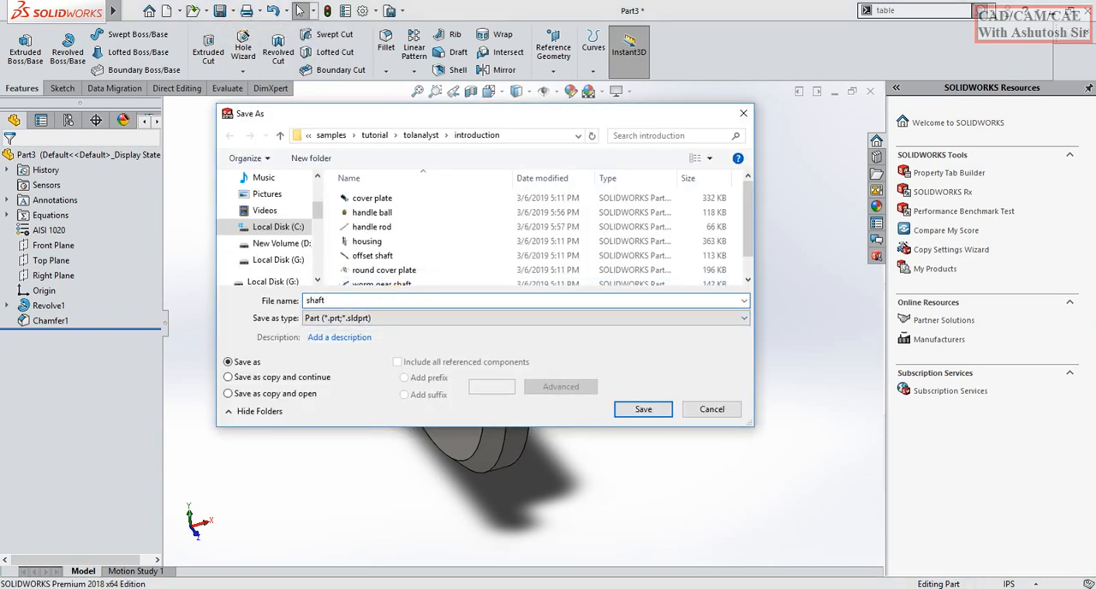
type("shaft cap")
key("Return")
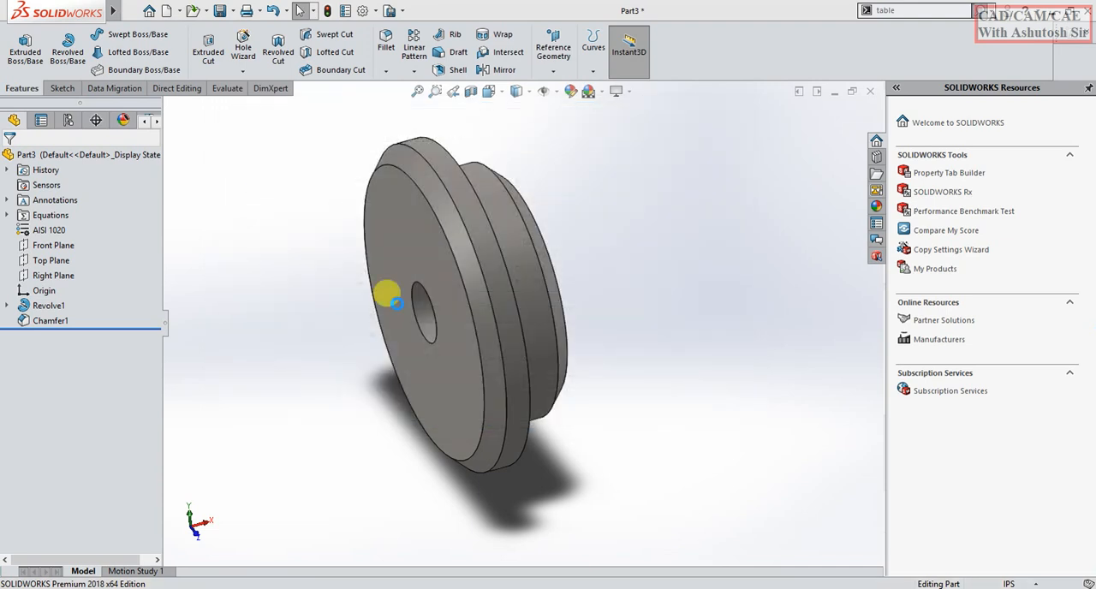